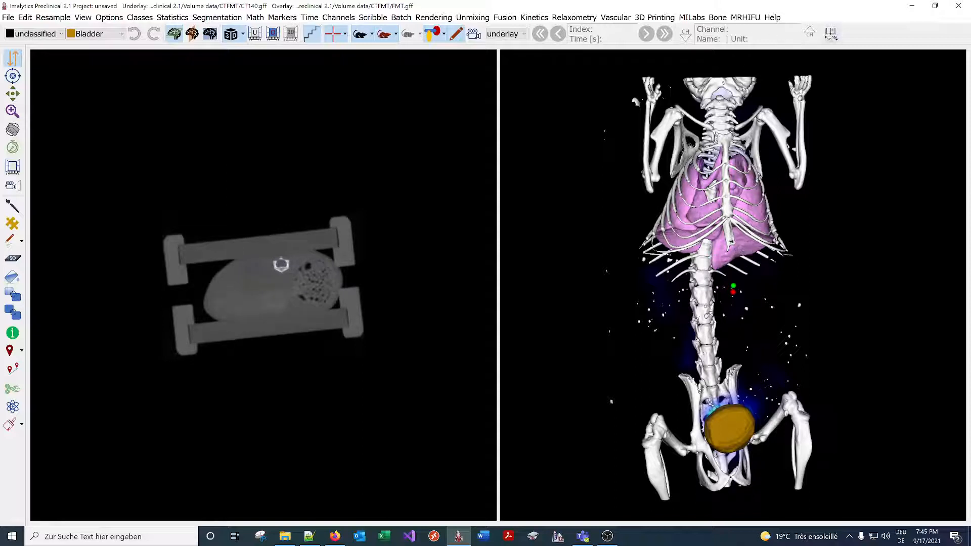
click(831, 34)
mouse_move(839, 50)
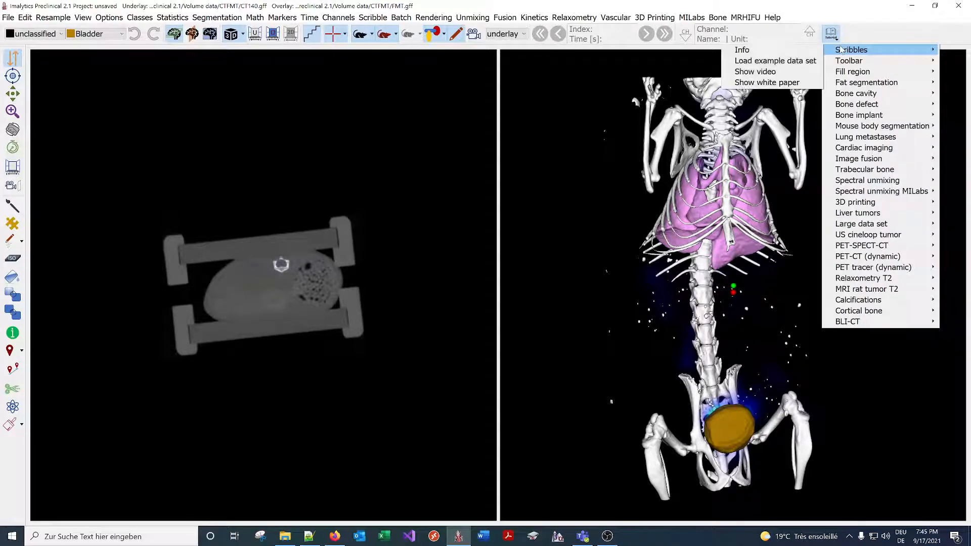
click(885, 31)
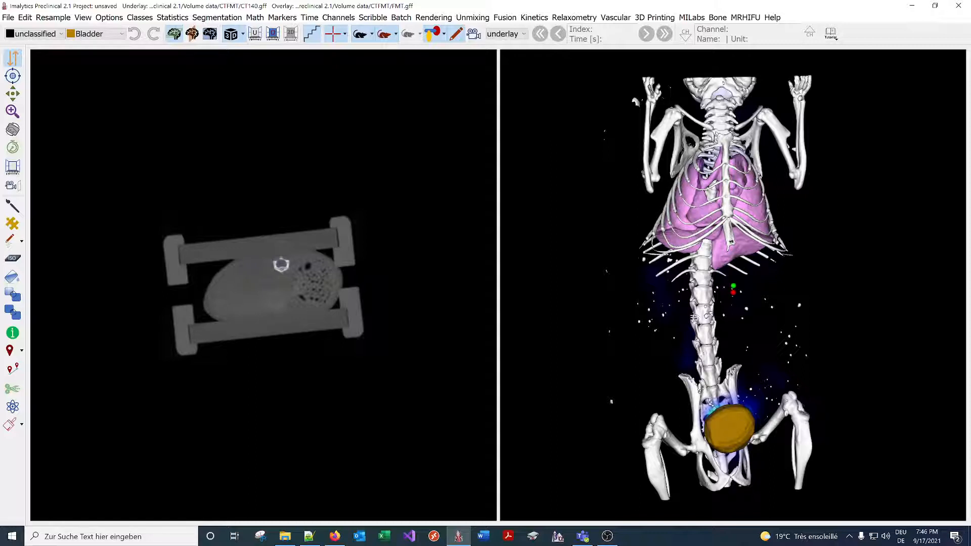
- Delete all existing classes and bring up an enlarged axial slice through the bright signal in the pelvis
click(146, 20)
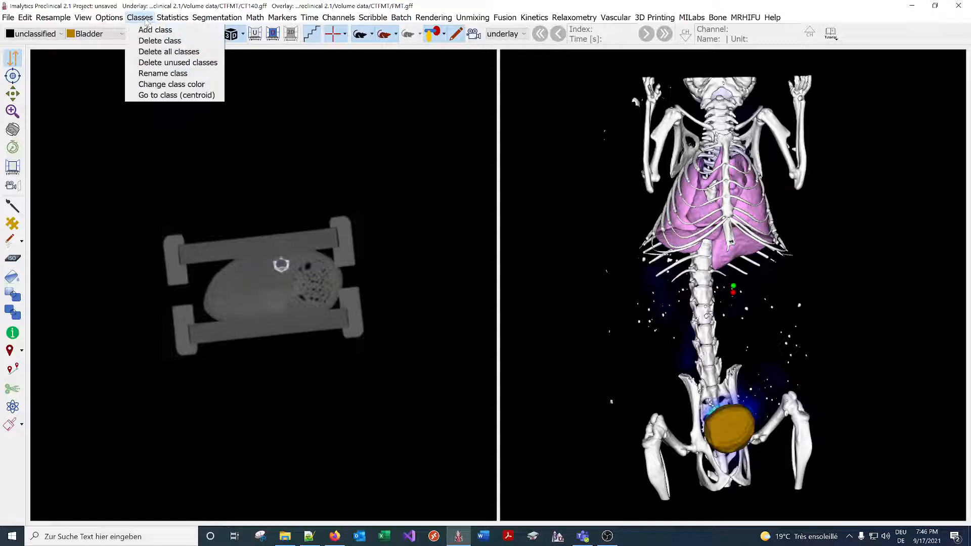
click(157, 51)
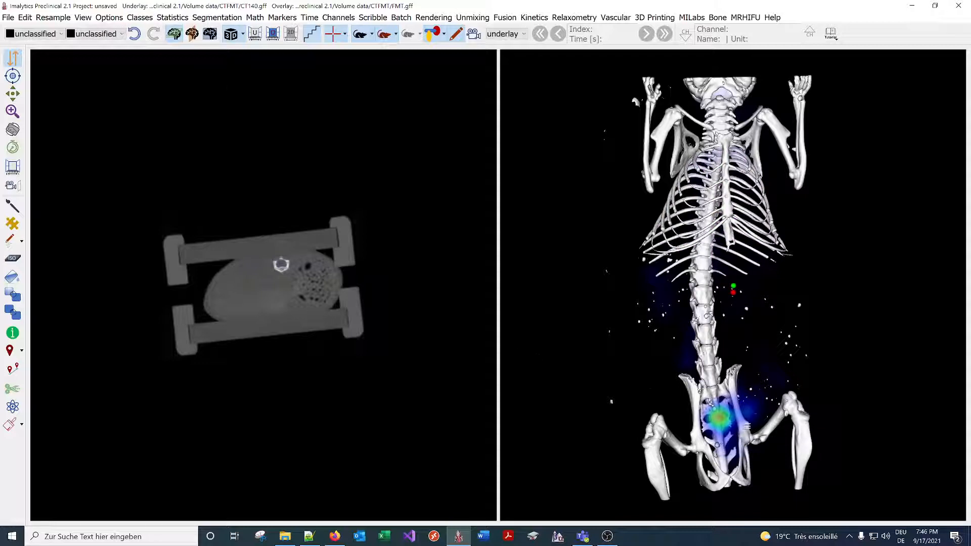
double_click(715, 420)
scroll(222, 292, up, 5)
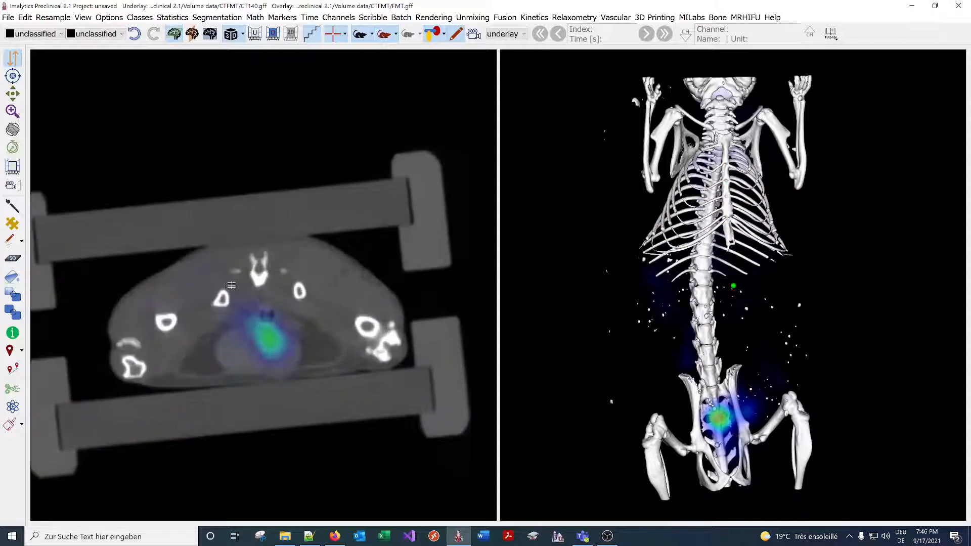
scroll(257, 350, up, 3)
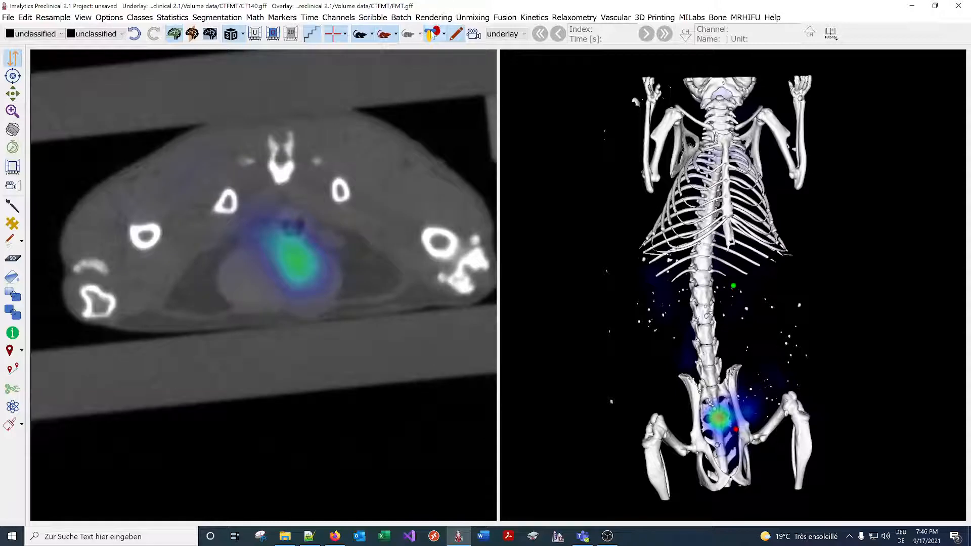
- Hide the FMT overlay and outline the bladder with a scribble in the axial CT slice
click(383, 34)
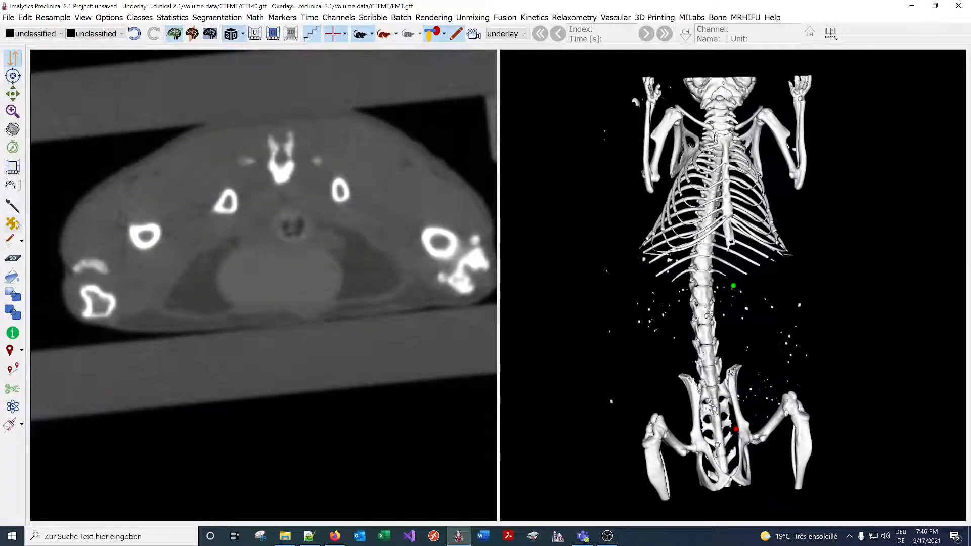
click(11, 240)
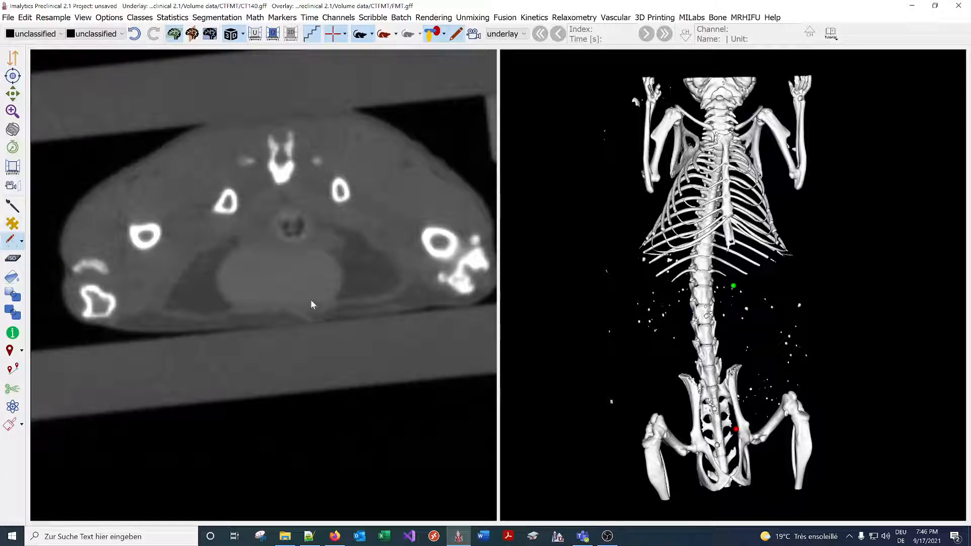
mouse_move(314, 303)
mouse_down()
mouse_move(227, 302)
mouse_move(226, 260)
mouse_move(310, 251)
mouse_move(337, 293)
mouse_move(314, 305)
mouse_up()
- Show the coronal and sagittal slices and outline the bladder in both, plus once more in an off-centre sagittal slice
click(191, 34)
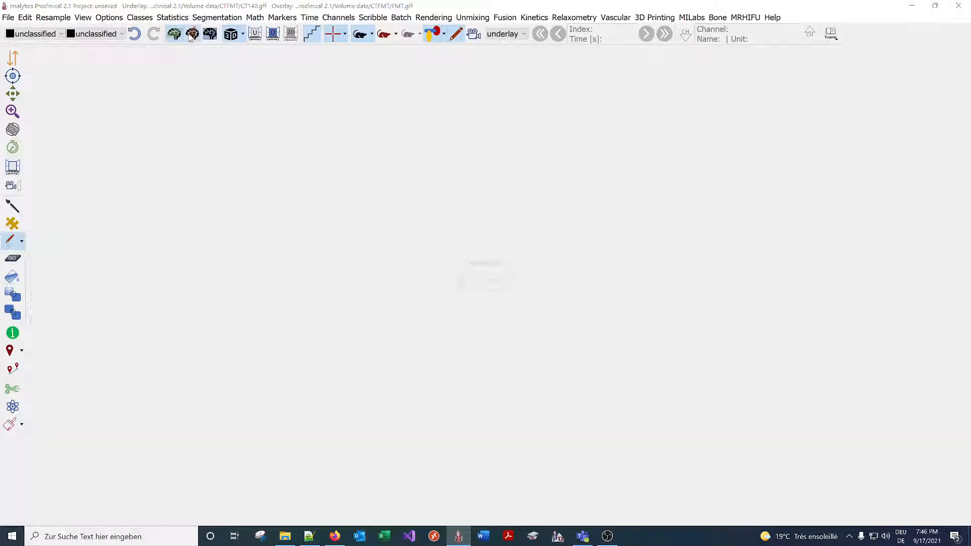
click(210, 34)
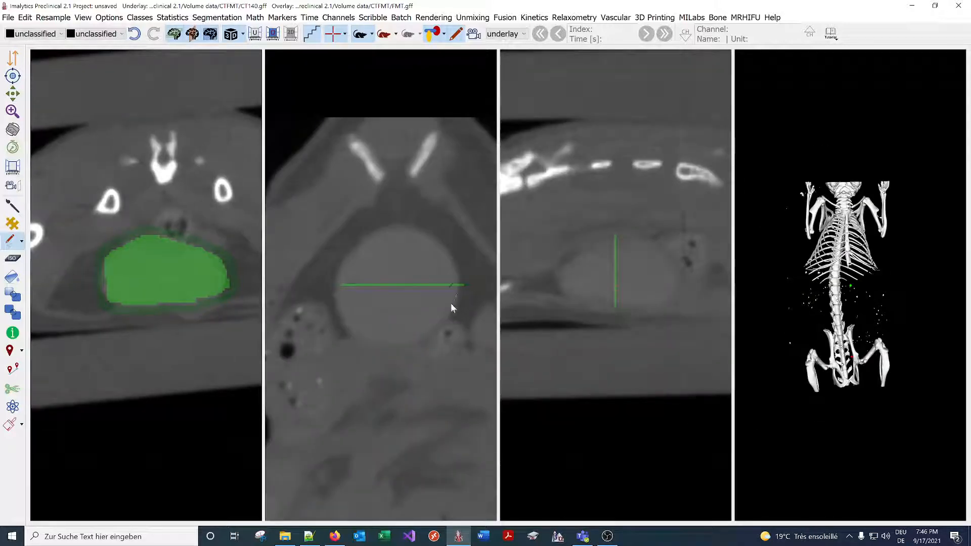
drag(451, 305, 393, 348)
drag(395, 233, 463, 278)
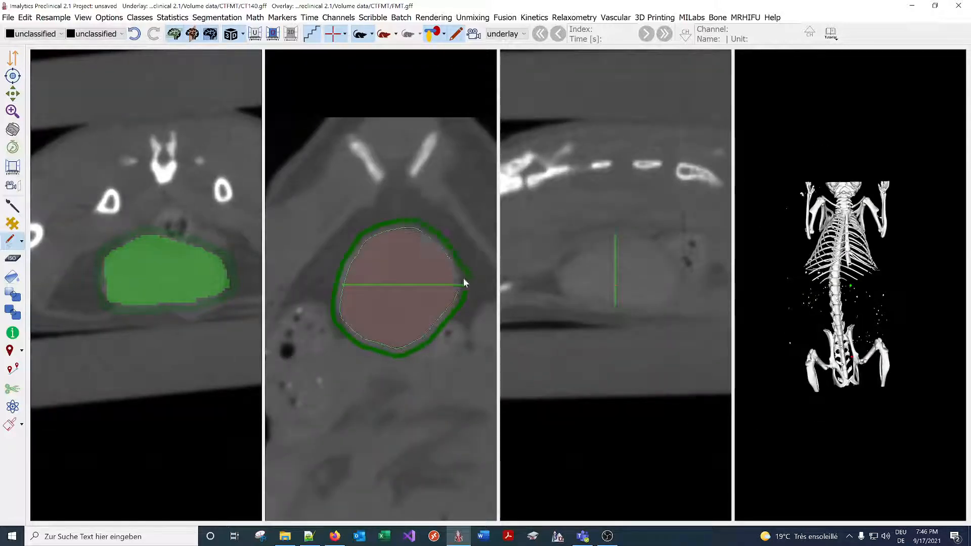
drag(675, 298, 599, 311)
mouse_move(566, 249)
mouse_down()
mouse_move(663, 255)
mouse_move(674, 295)
mouse_up()
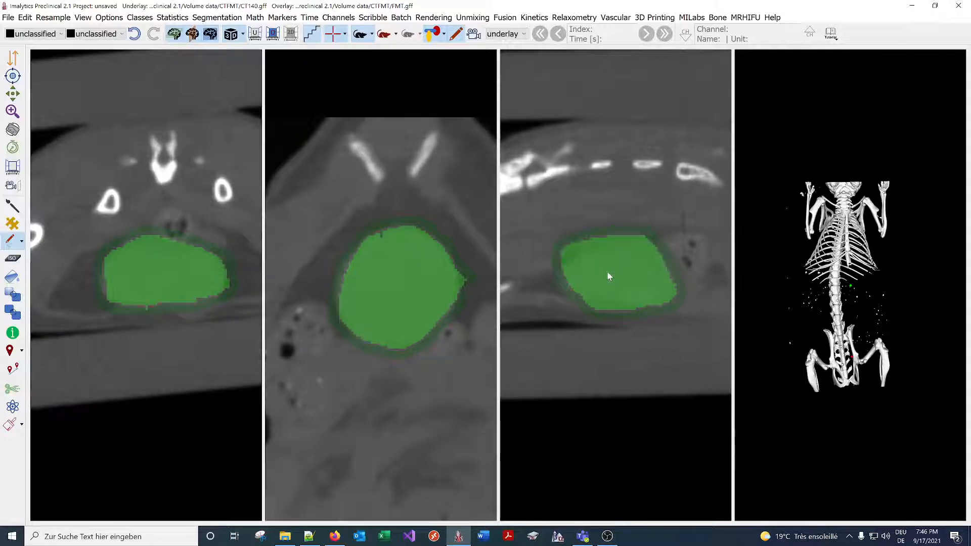
right_drag(608, 275, 617, 244)
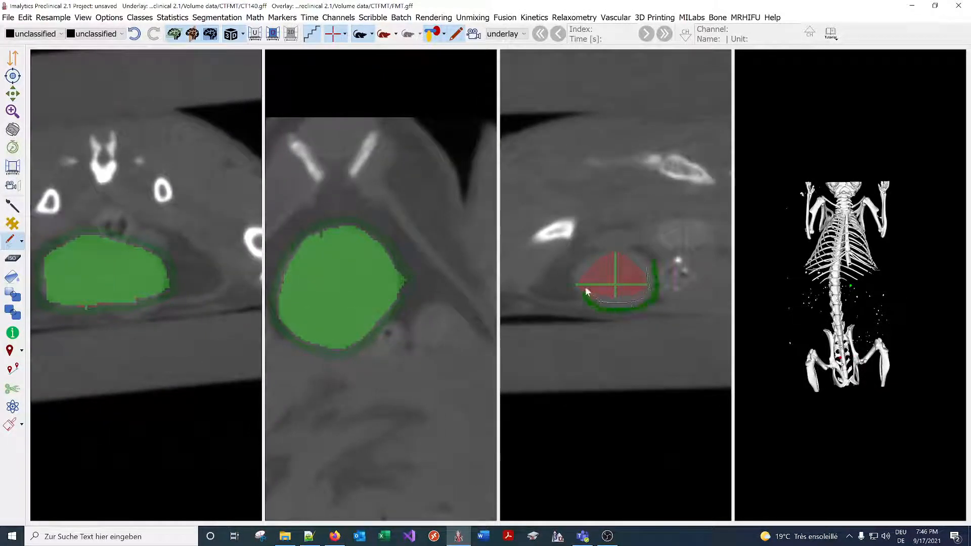
mouse_move(587, 292)
mouse_down()
mouse_move(630, 251)
mouse_move(645, 277)
mouse_up()
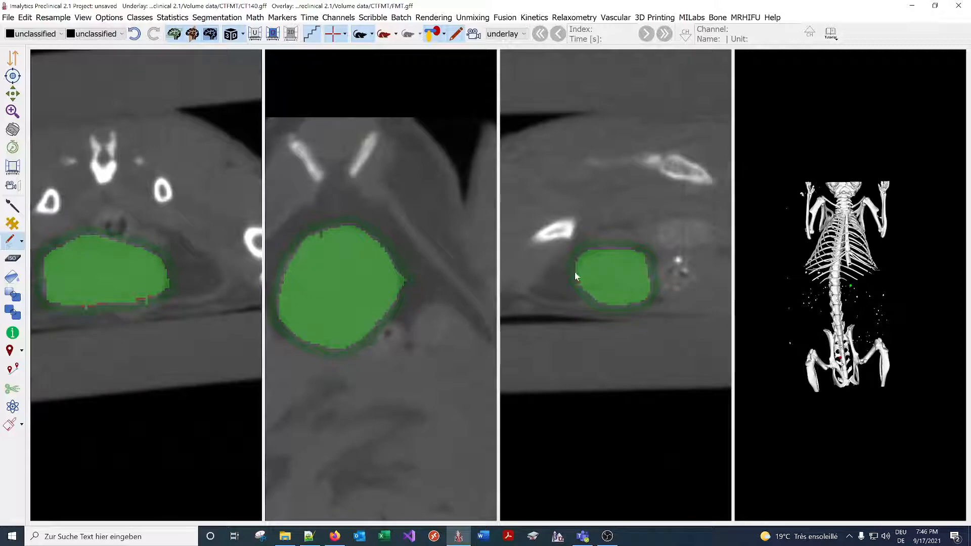
- Add a class named Bladder for the outlined region and smooth it
right_click(386, 247)
click(417, 256)
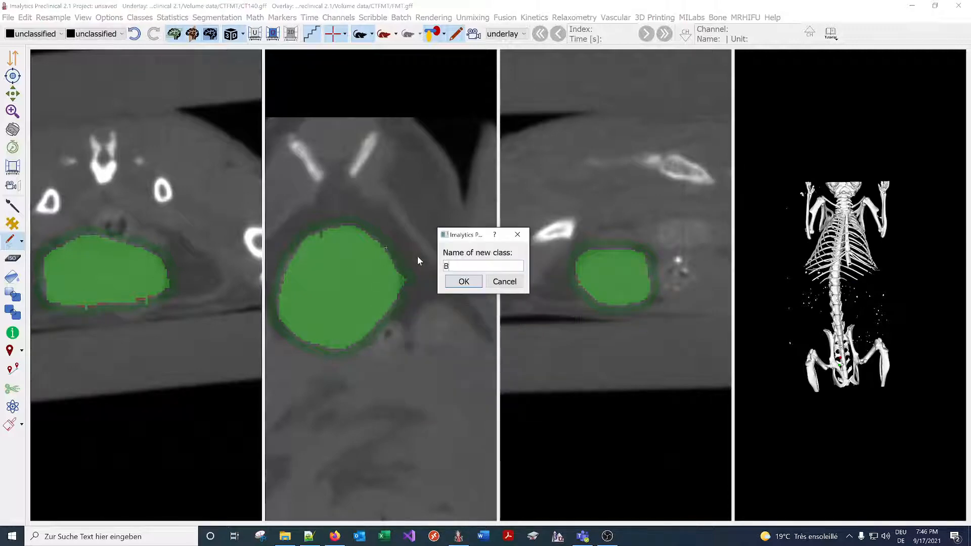
text(Bladder)
key(Return)
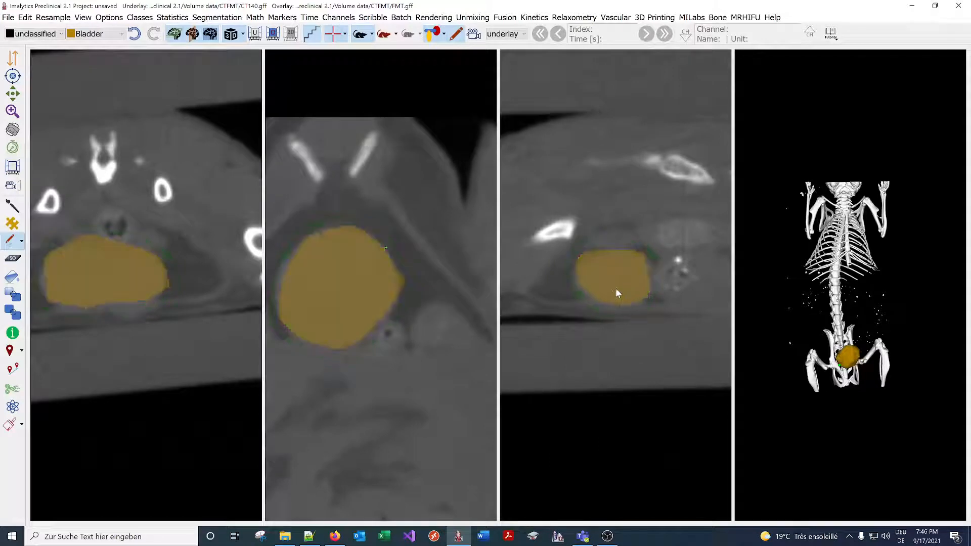
right_click(856, 357)
click(840, 396)
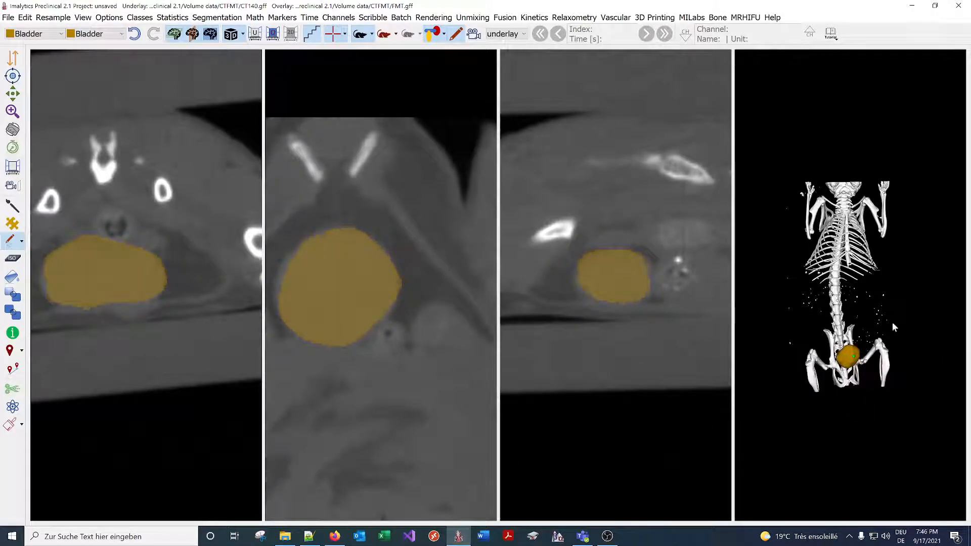
- Bring up an axial slice through the lungs and hide the coronal and sagittal views
scroll(853, 320, up, 3)
drag(822, 295, 857, 326)
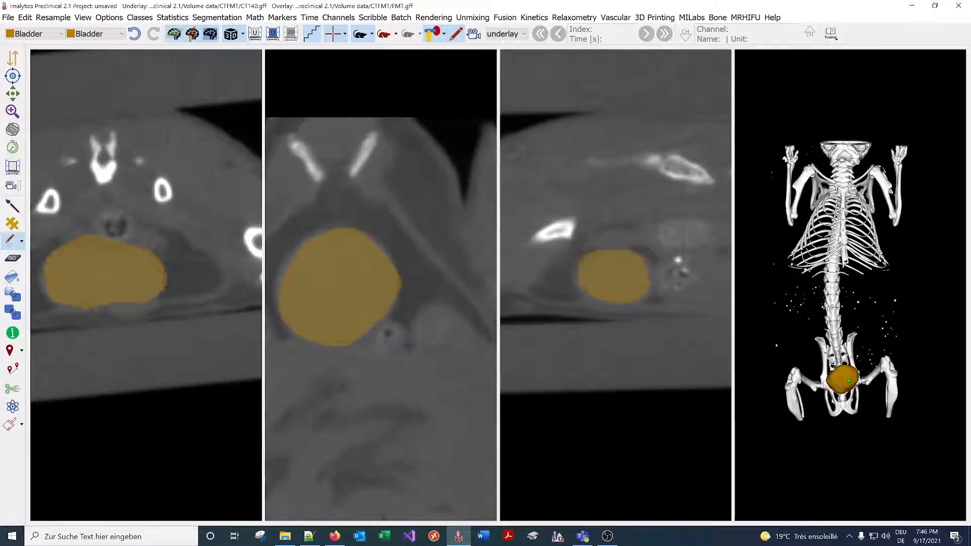
click(838, 236)
click(171, 280)
scroll(171, 275, down, 1)
click(132, 326)
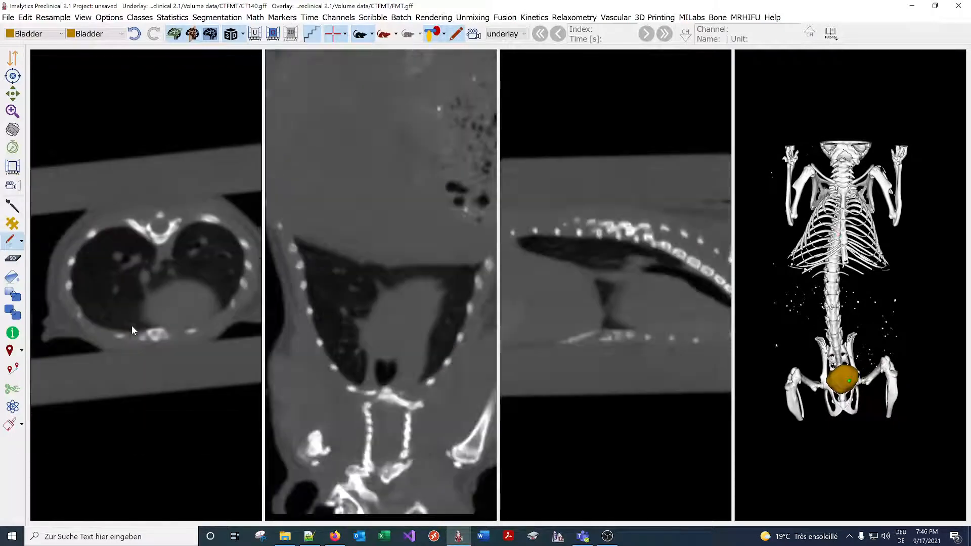
scroll(171, 272, up, 3)
scroll(171, 272, down, 3)
click(210, 34)
click(192, 34)
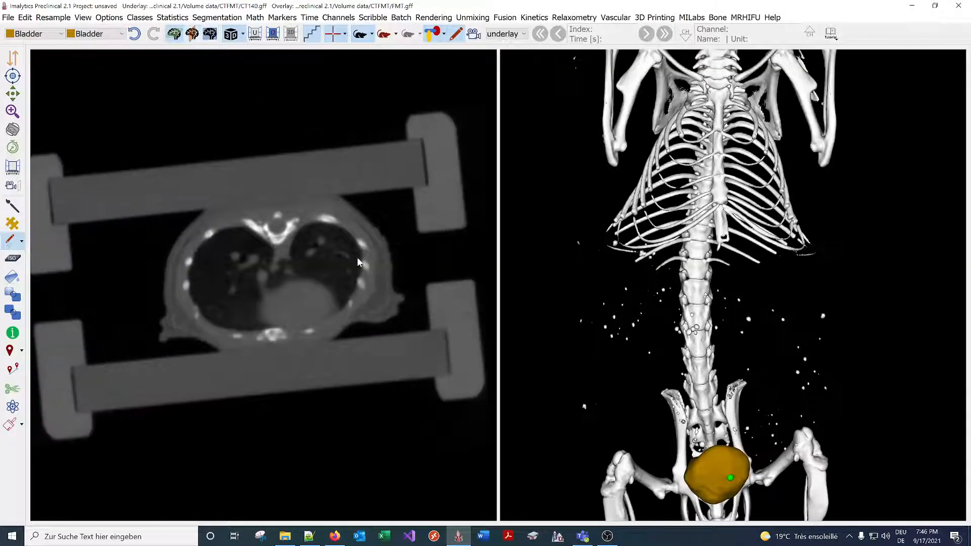
- Add a class named Tmp
right_click(312, 263)
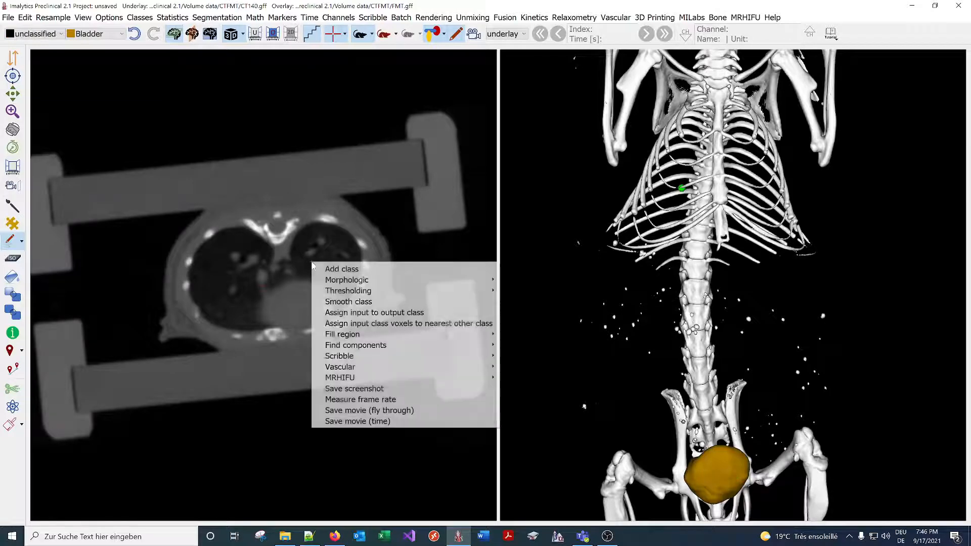
click(337, 269)
text(Tmp)
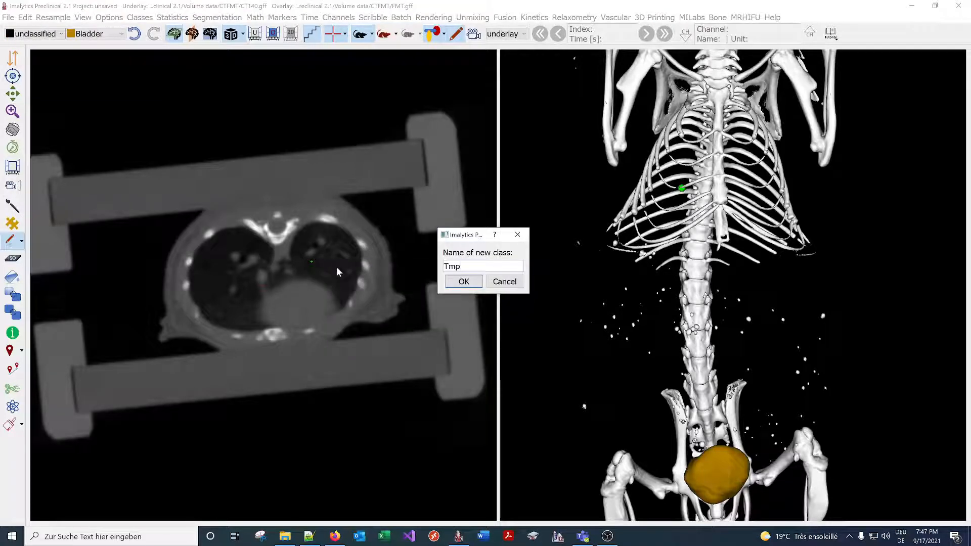
key(Return)
- Assign all unclassified voxels below a threshold of 600 to the Tmp class
right_click(324, 259)
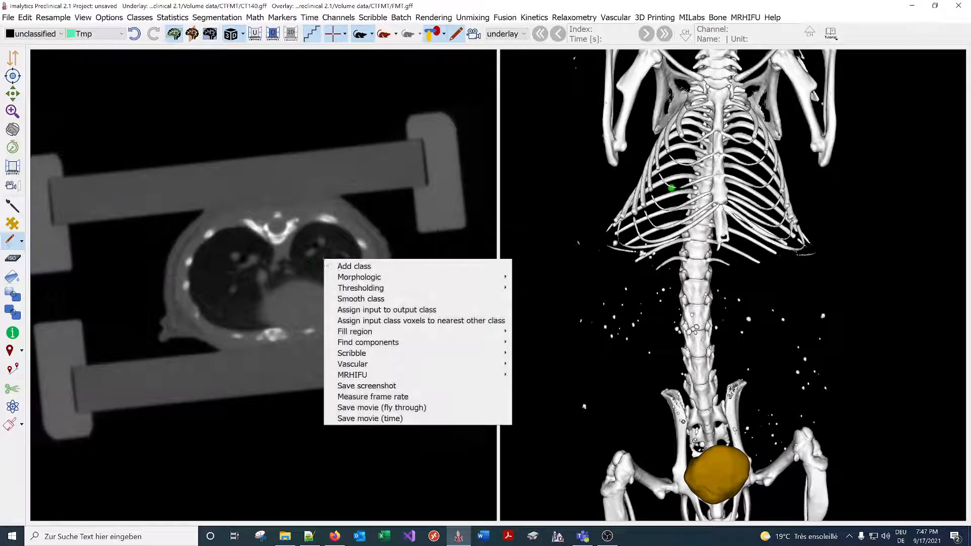
mouse_move(360, 288)
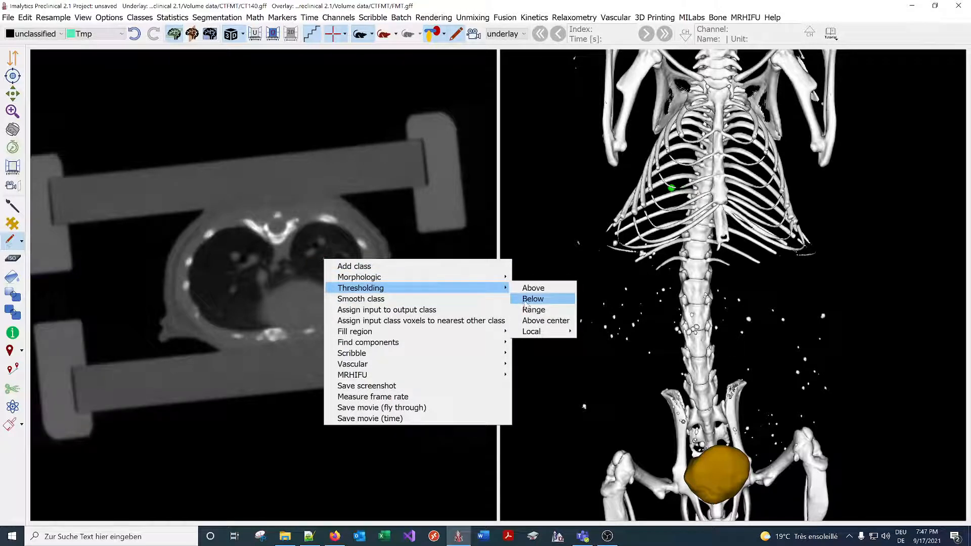
click(526, 299)
text(600)
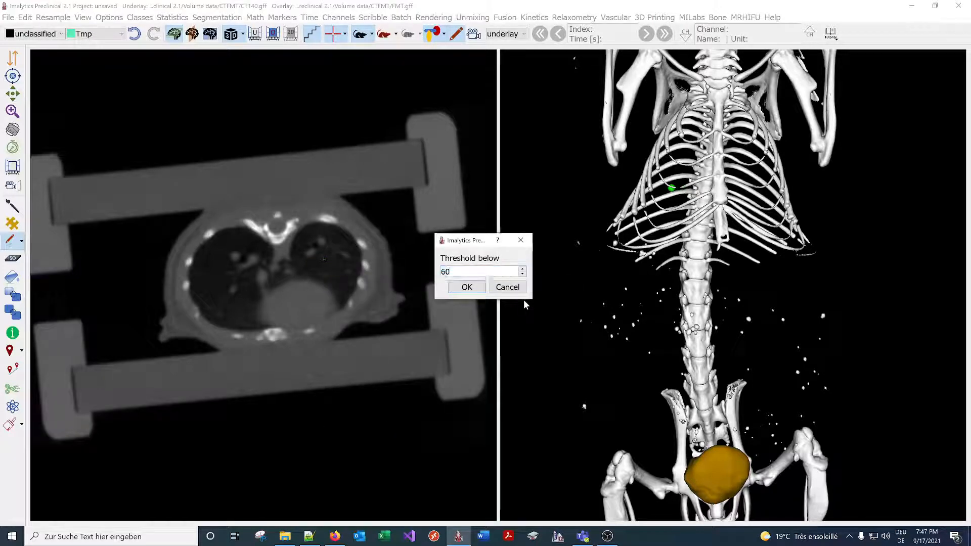
key(Return)
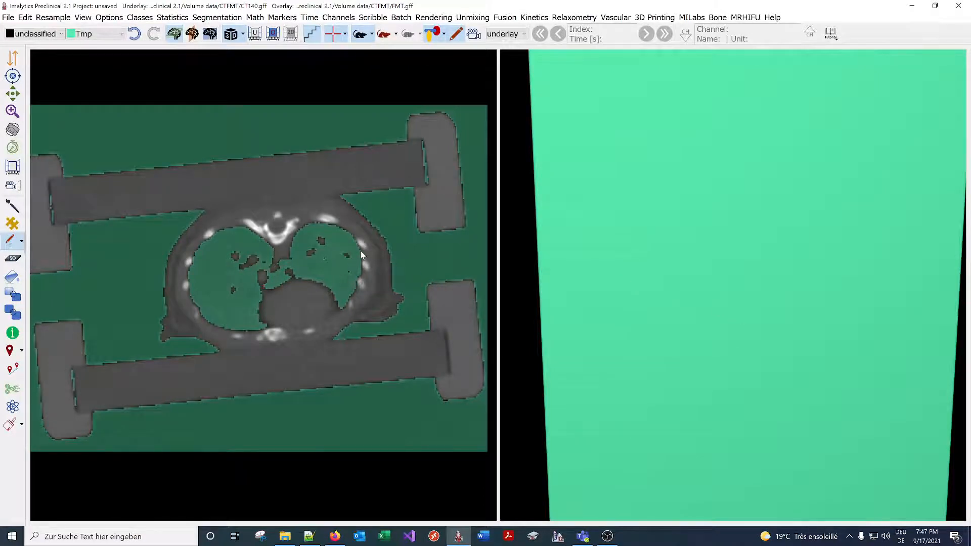
- Add a class named Lung, with Tmp as the input class
scroll(438, 278, down, 2)
drag(828, 385, 734, 268)
scroll(756, 230, down, 2)
drag(754, 232, 742, 263)
right_click(295, 277)
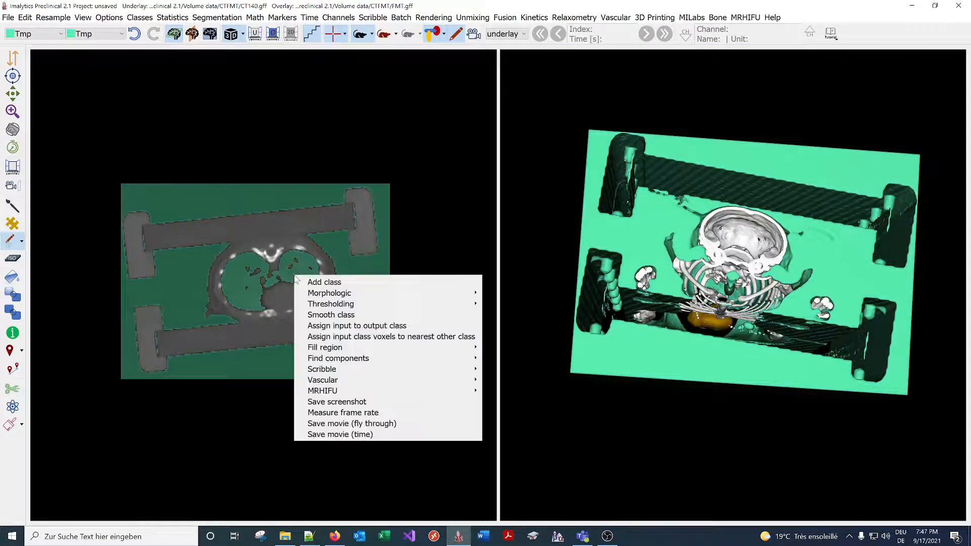
click(327, 282)
text(Lung)
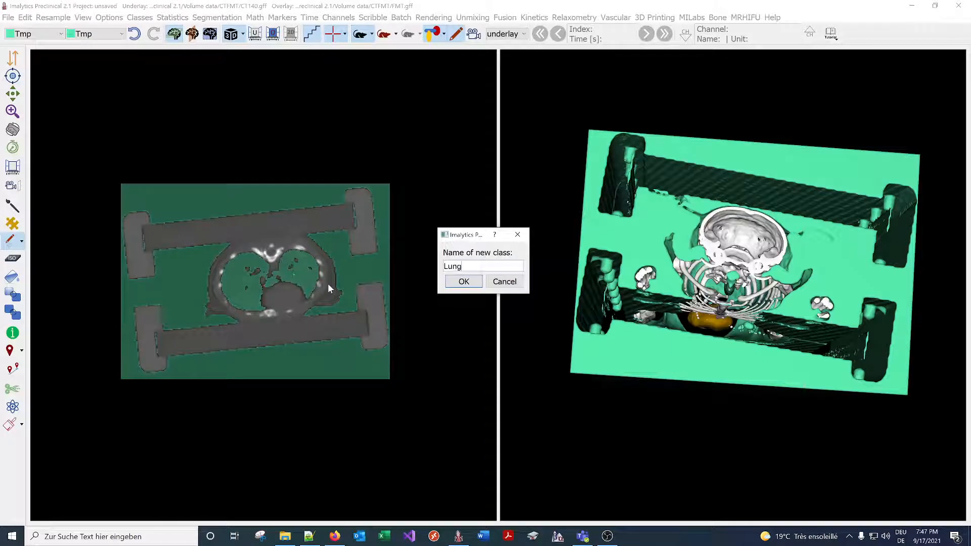
key(Return)
- Fill the connected lung region into the Lung class without a volume or distance limit
right_click(300, 268)
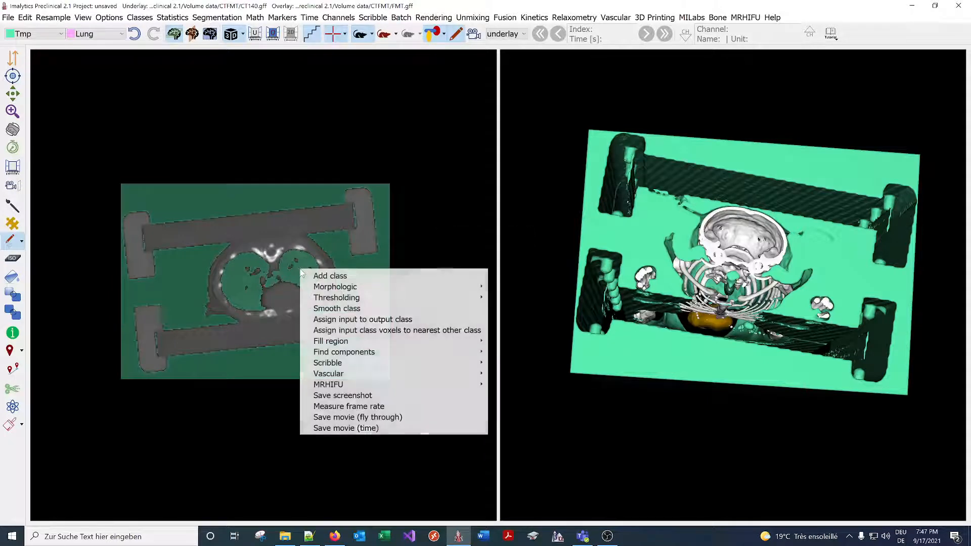
mouse_move(334, 344)
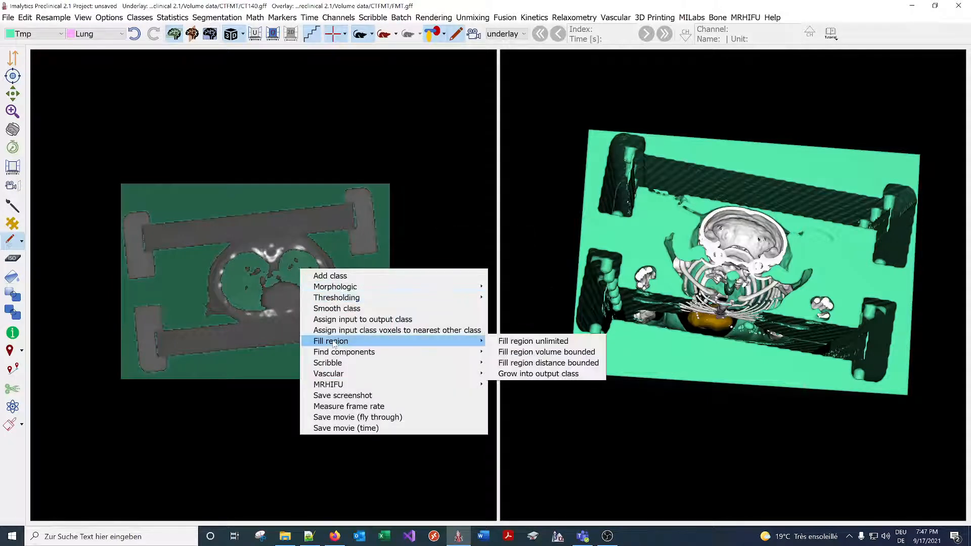
click(511, 338)
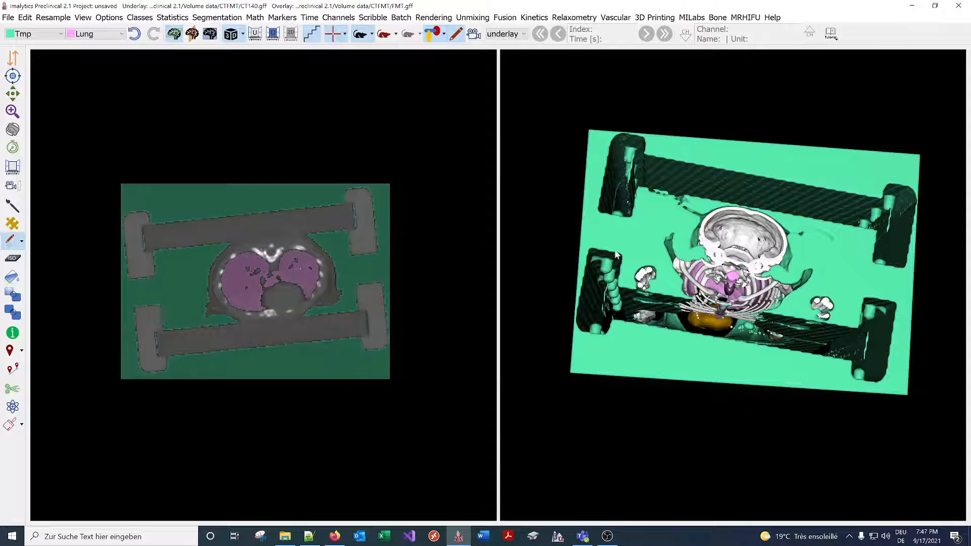
- Delete the Tmp class and check the segmented lungs and bladder in 3D
click(140, 18)
click(151, 39)
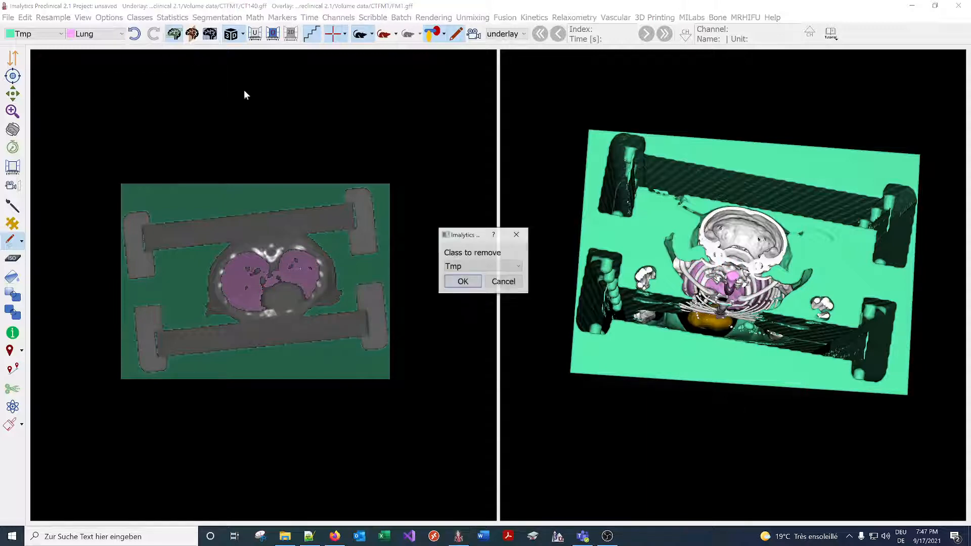
click(454, 281)
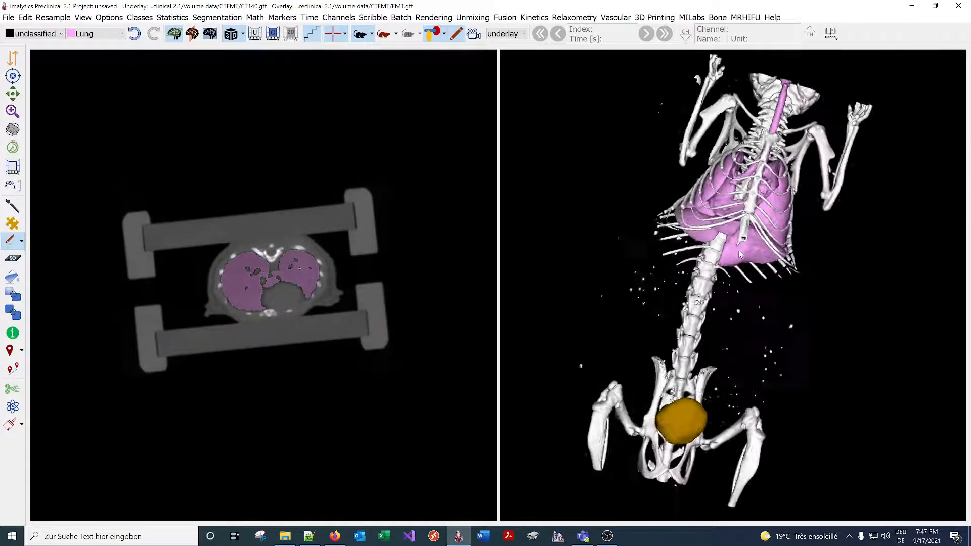
mouse_move(694, 224)
mouse_down()
mouse_move(685, 262)
mouse_move(708, 233)
mouse_up()
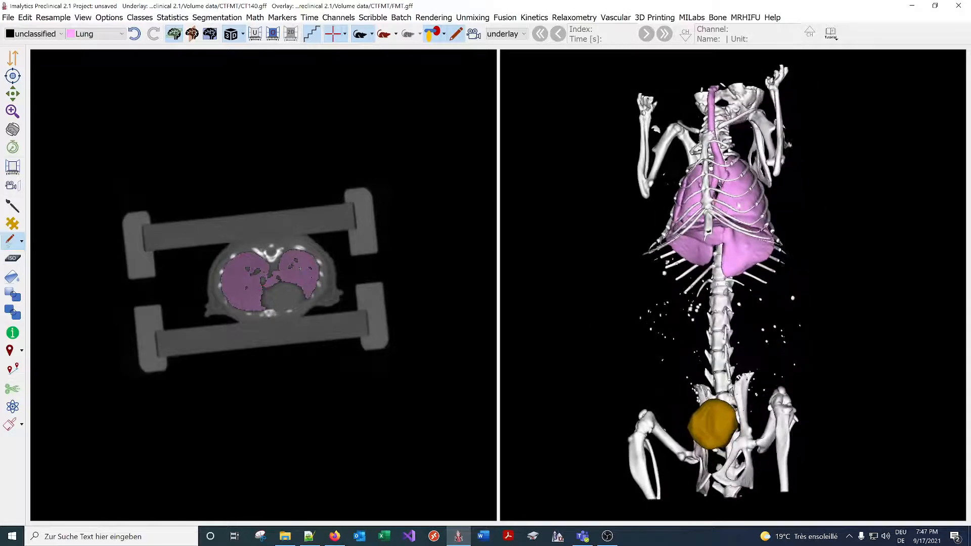
middle_drag(733, 267, 718, 340)
drag(718, 339, 707, 284)
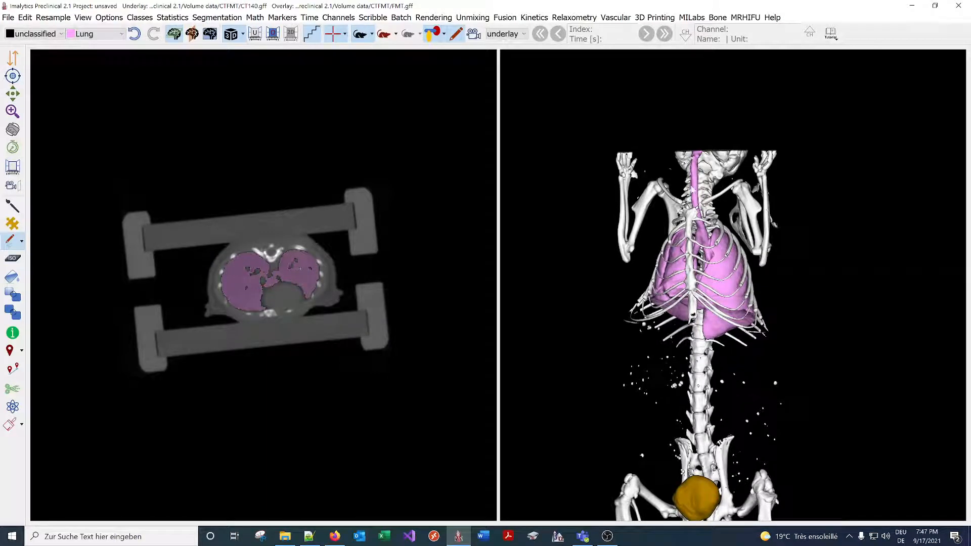
- Add a class named Trachea
right_click(319, 217)
click(348, 229)
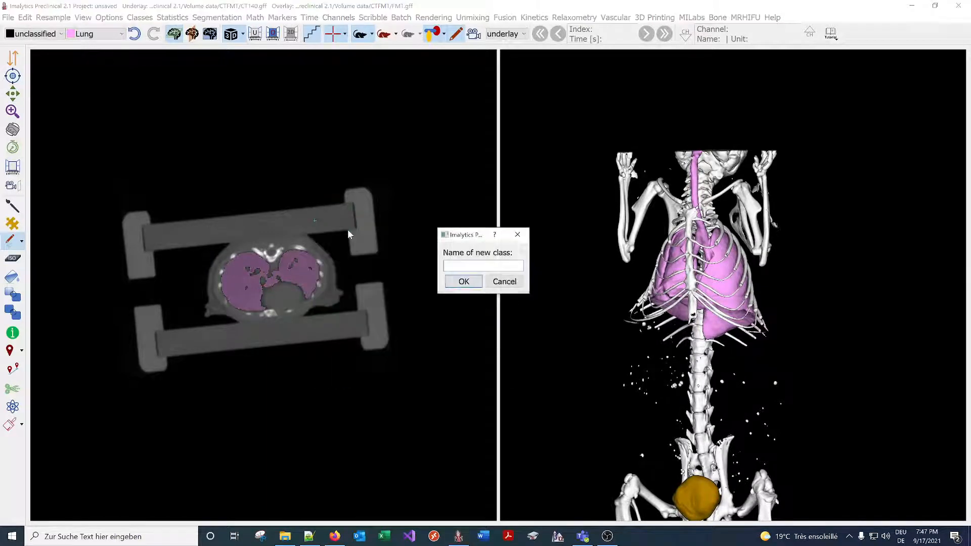
text(Trachea)
key(Return)
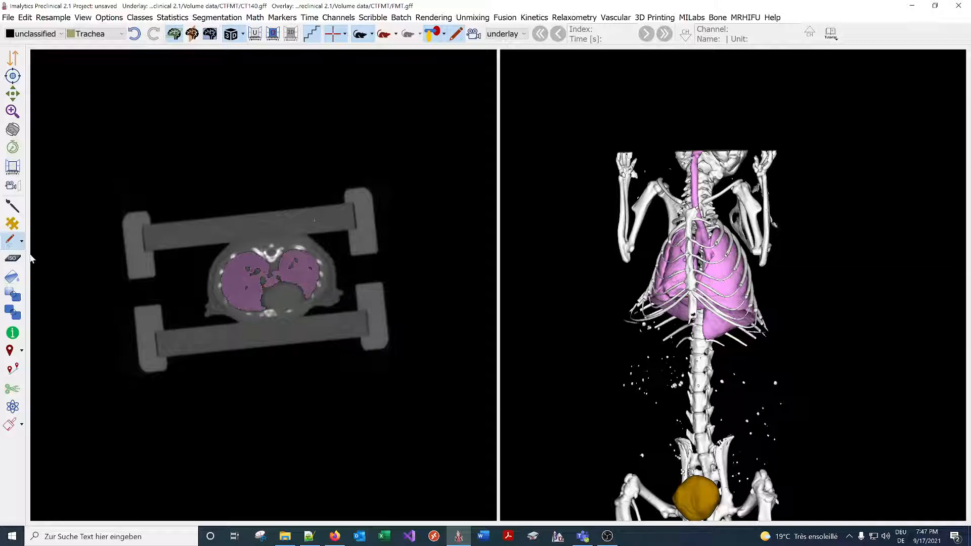
- Reassign the trachea above the ribcage from the Lung class to the Trachea class by outlining it in the 3D view
click(11, 205)
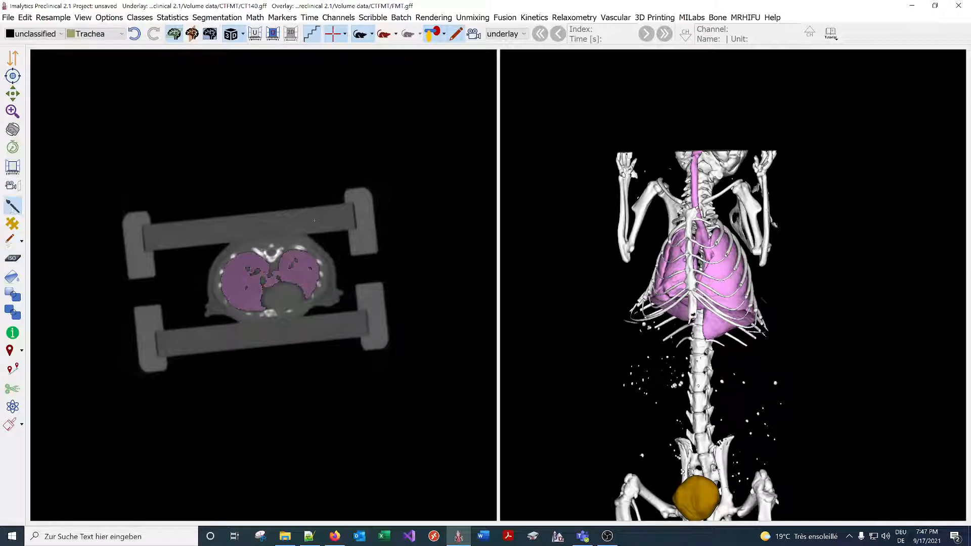
click(34, 34)
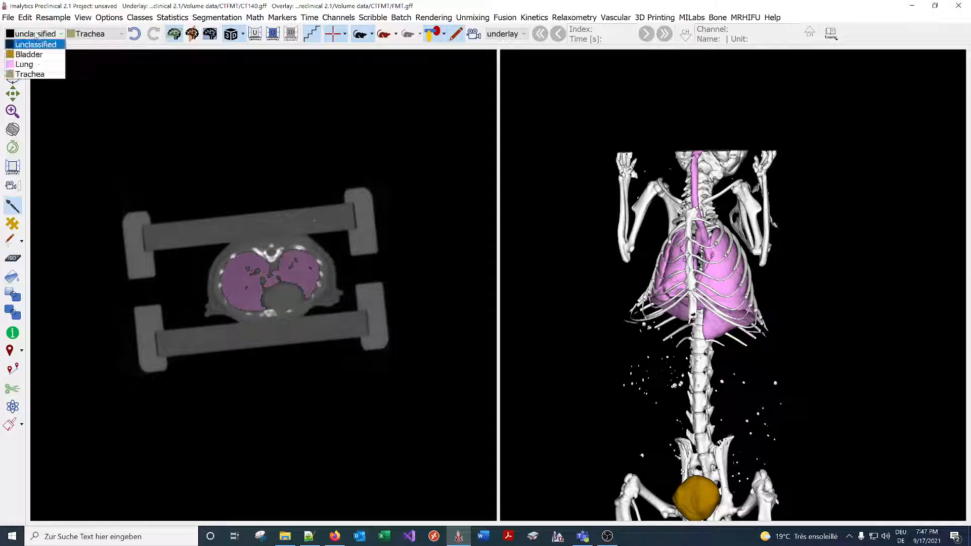
click(29, 71)
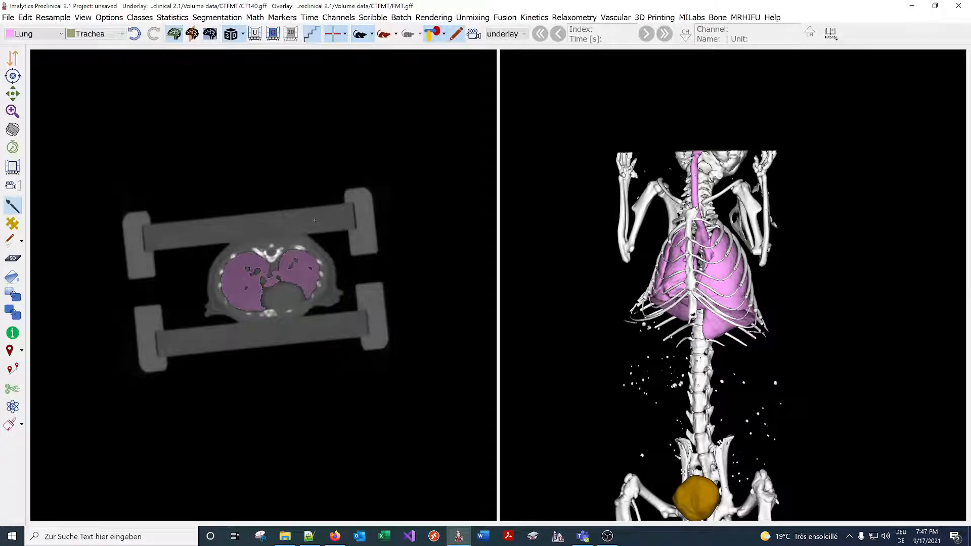
mouse_move(699, 142)
mouse_down()
mouse_move(715, 170)
mouse_move(703, 231)
mouse_move(683, 201)
mouse_up()
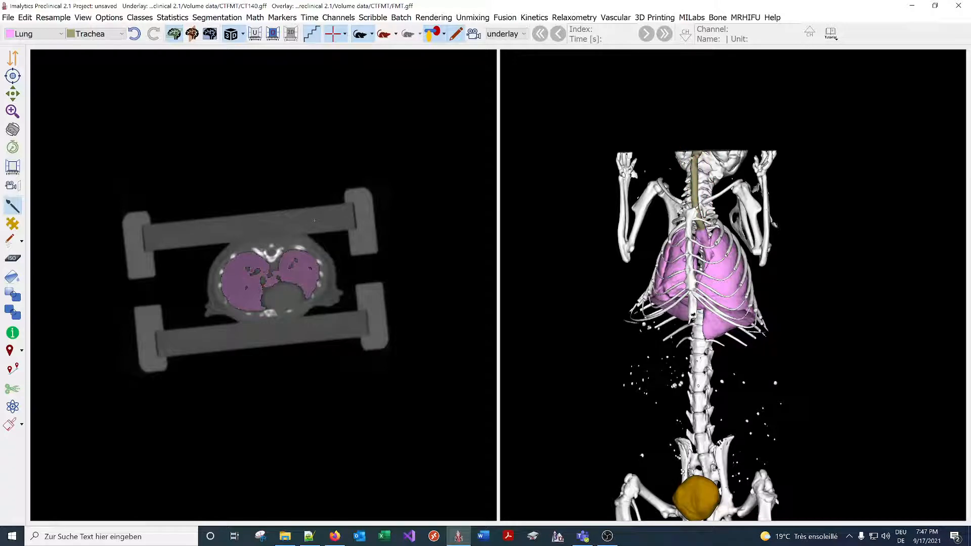
middle_drag(808, 281, 785, 273)
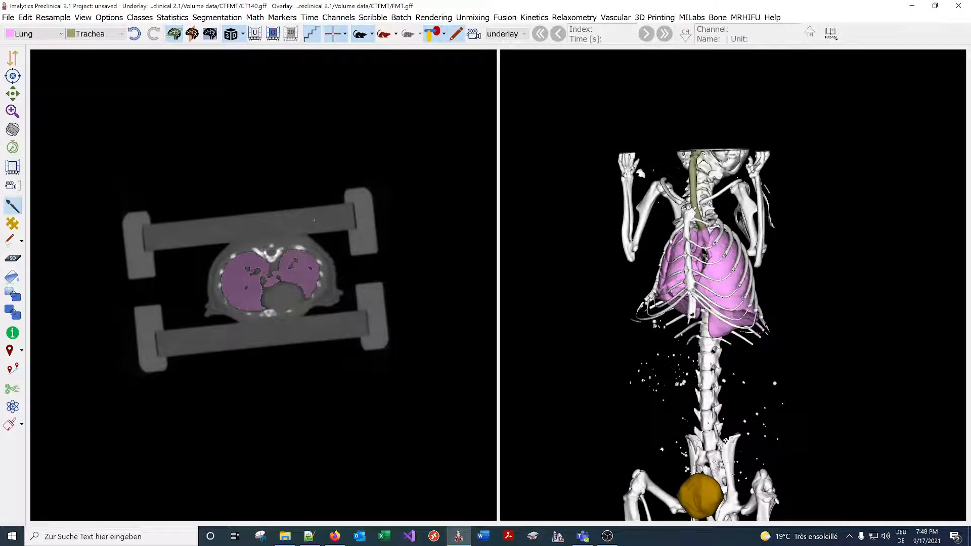
middle_drag(315, 220, 314, 234)
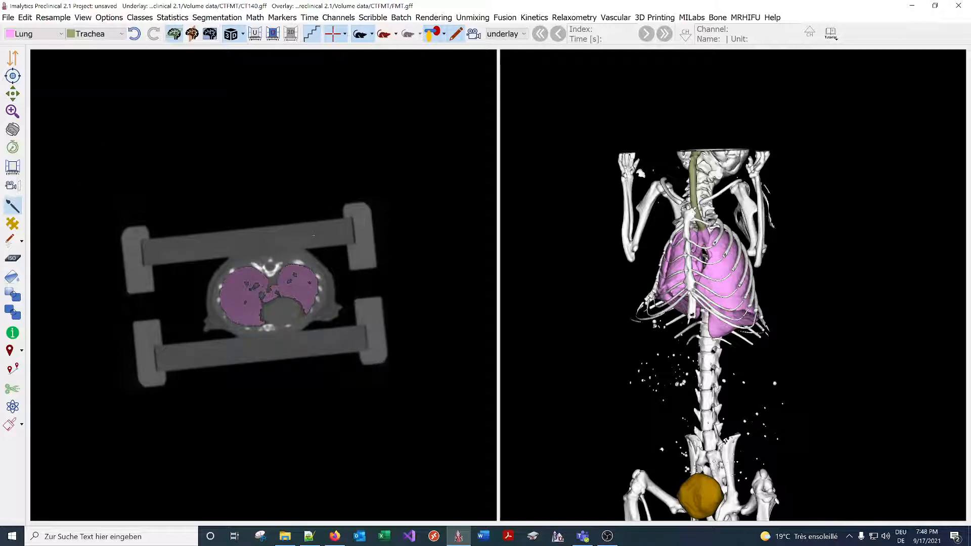
- Add a class named Plexi and outline a long strip inside the upper holder plate in the slice
right_click(200, 246)
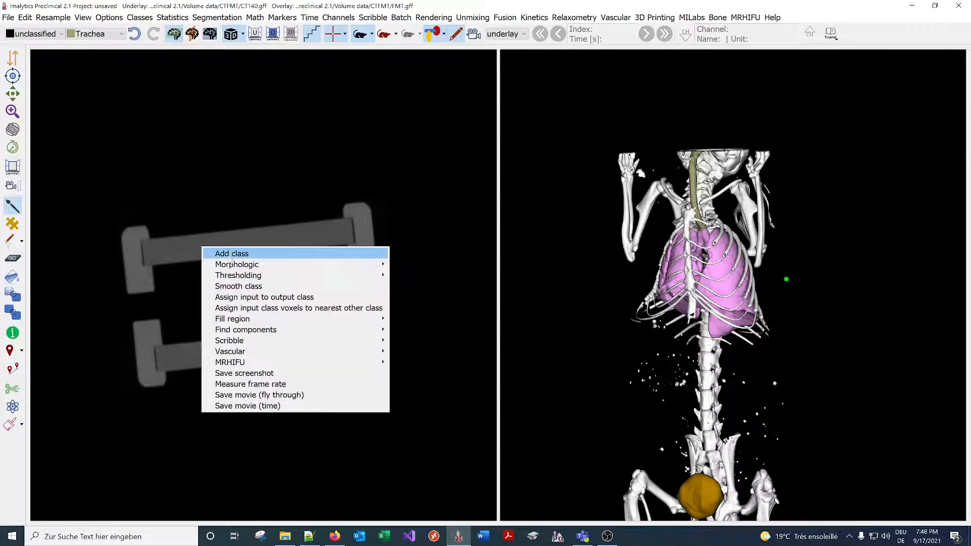
click(228, 253)
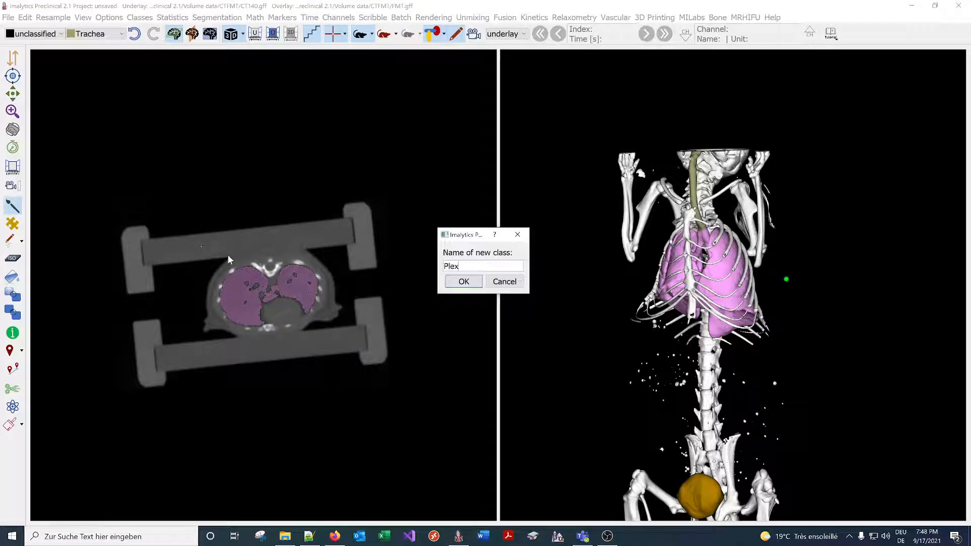
key(Return)
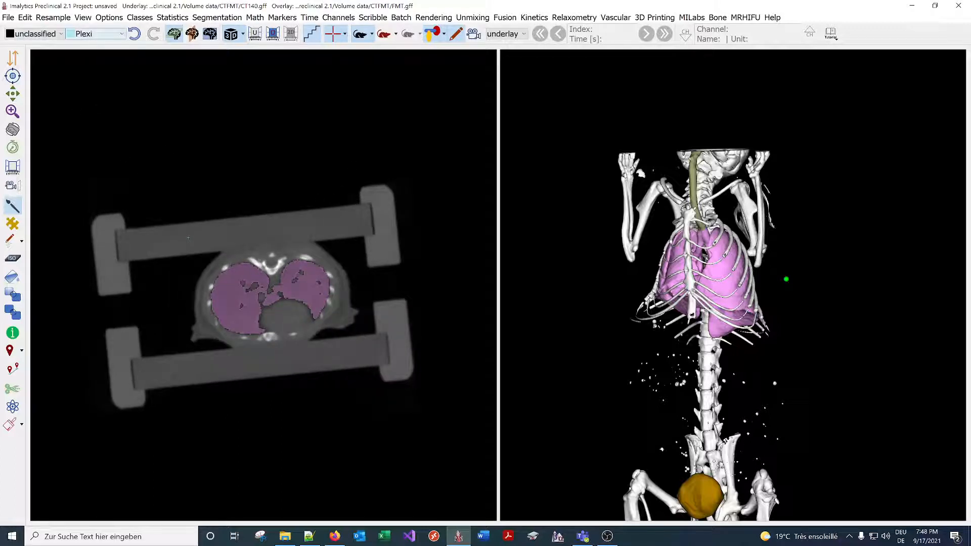
drag(189, 237, 259, 239)
drag(189, 237, 295, 231)
drag(759, 303, 640, 266)
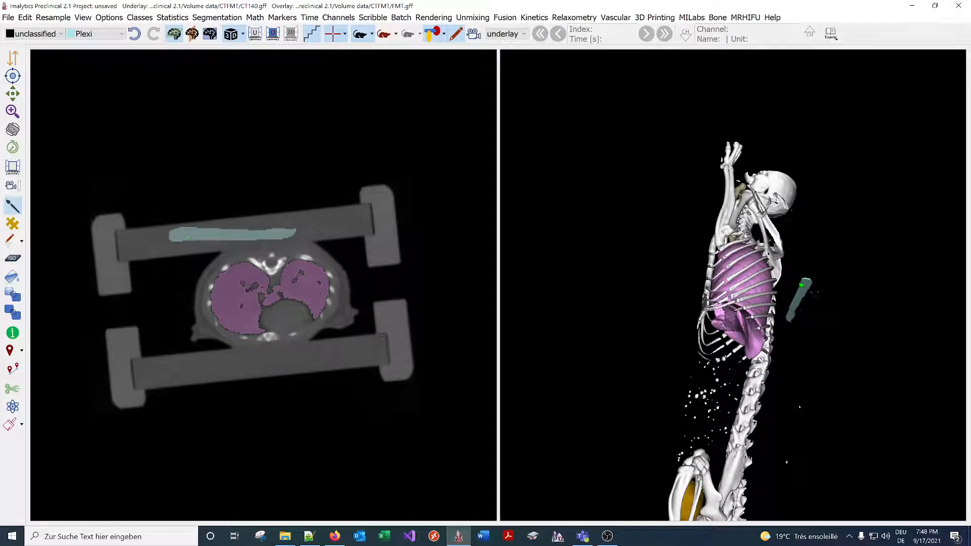
drag(344, 289, 492, 319)
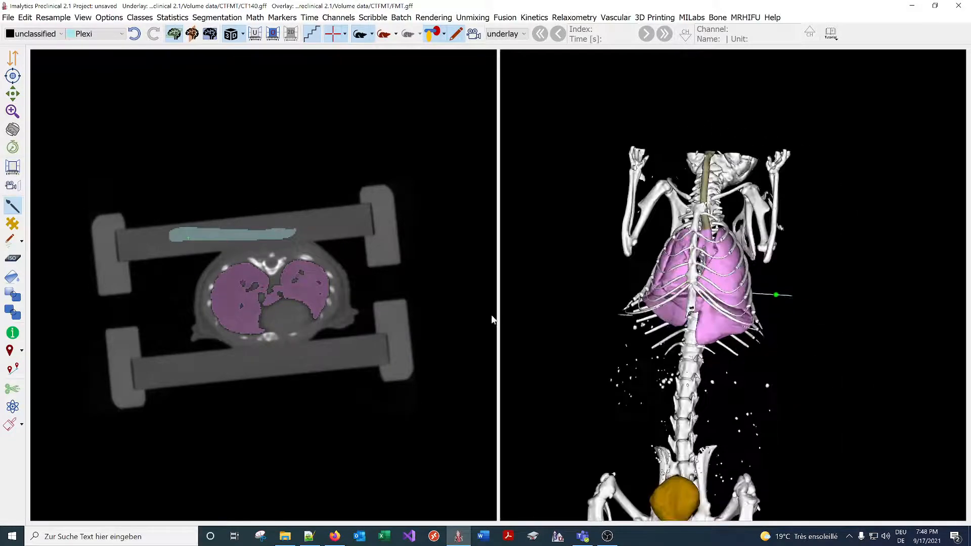
- Add a class named Air and outline a short strip in the air just above the upper holder plate
right_click(302, 201)
click(314, 203)
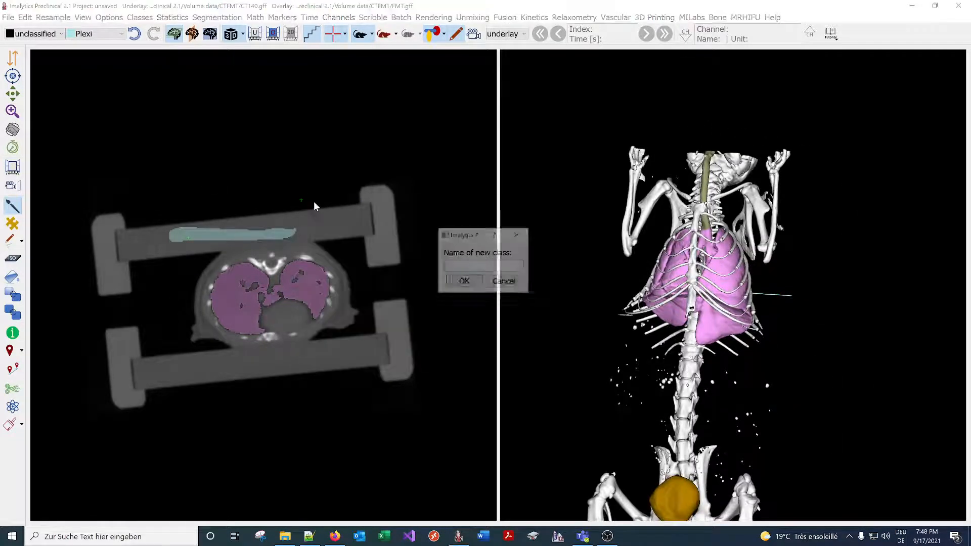
text(Air)
key(Return)
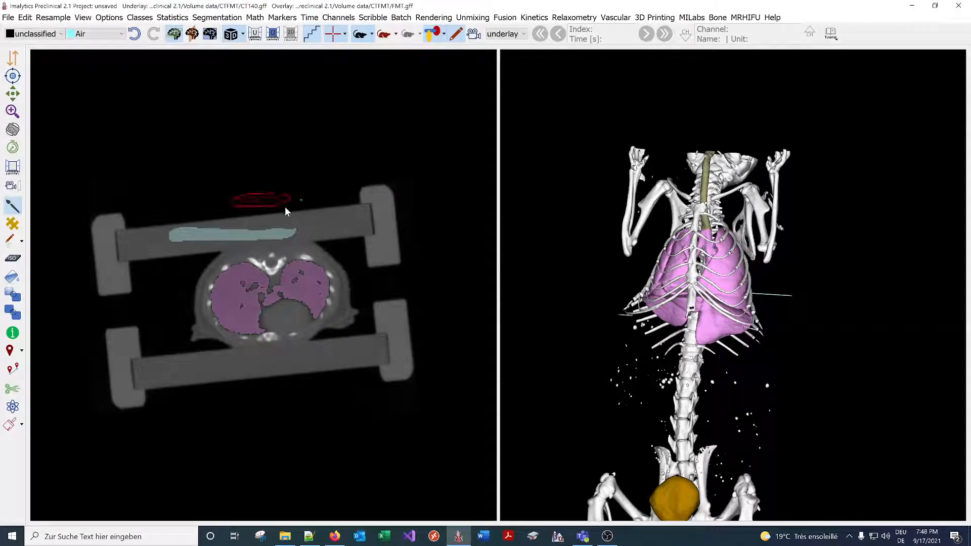
drag(286, 207, 281, 202)
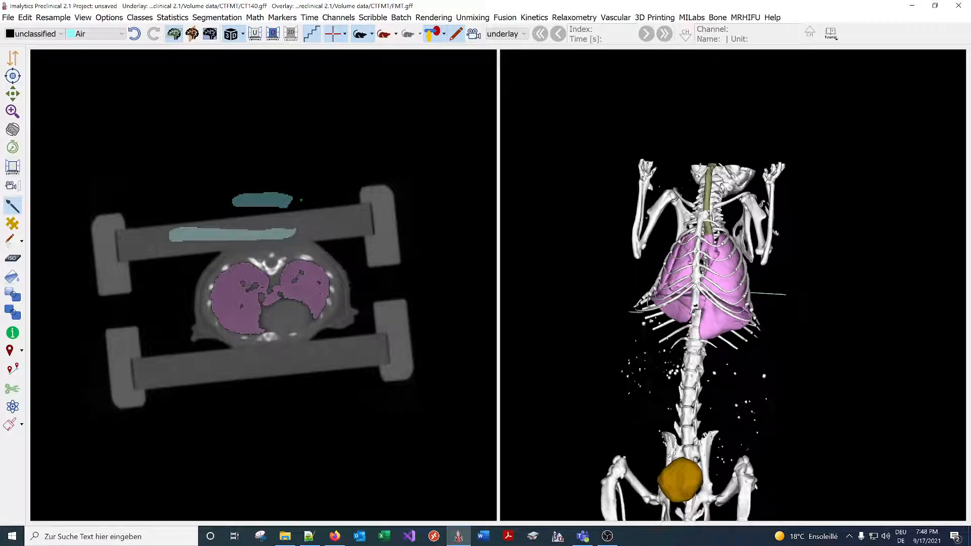
- Show the abdominal slice at the lumbar spine and add a class named Cube
click(695, 377)
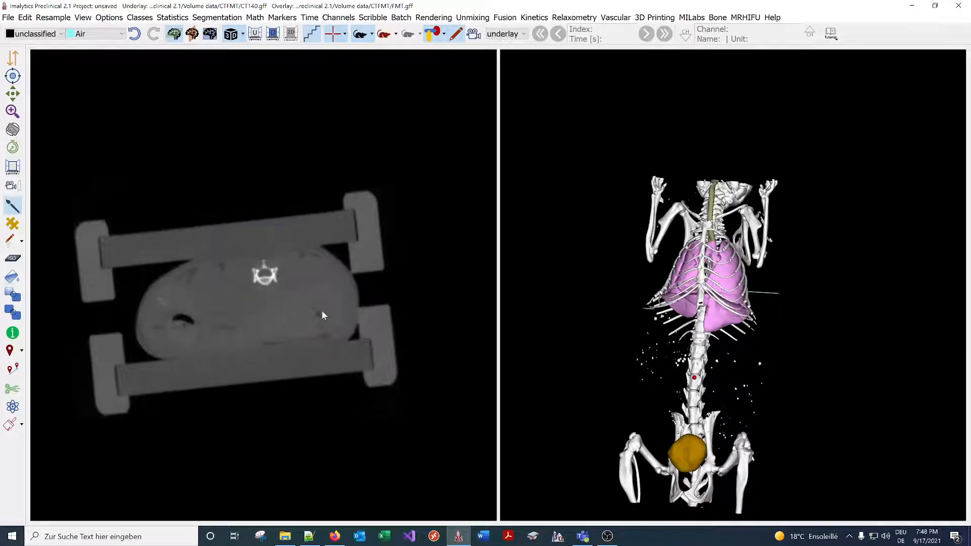
click(262, 317)
scroll(257, 283, up, 3)
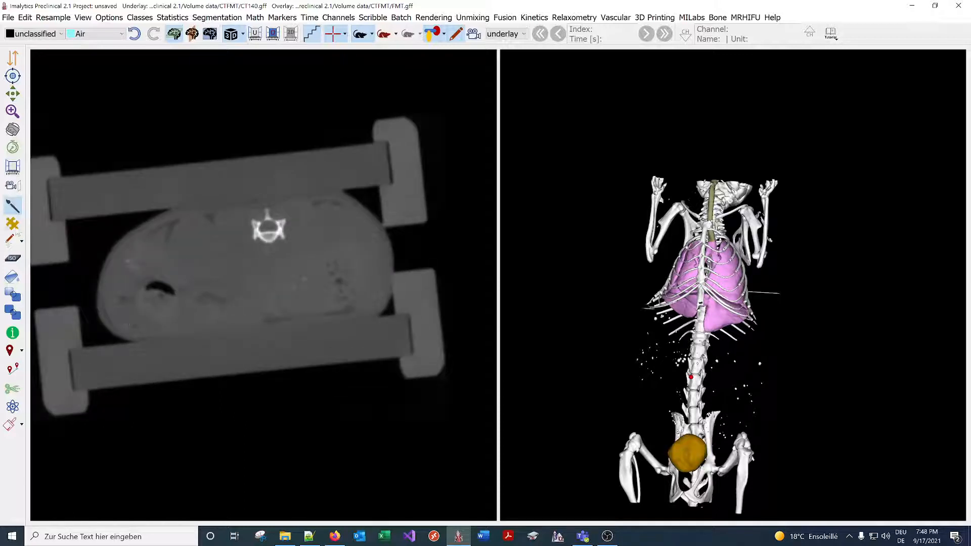
right_click(289, 282)
click(332, 286)
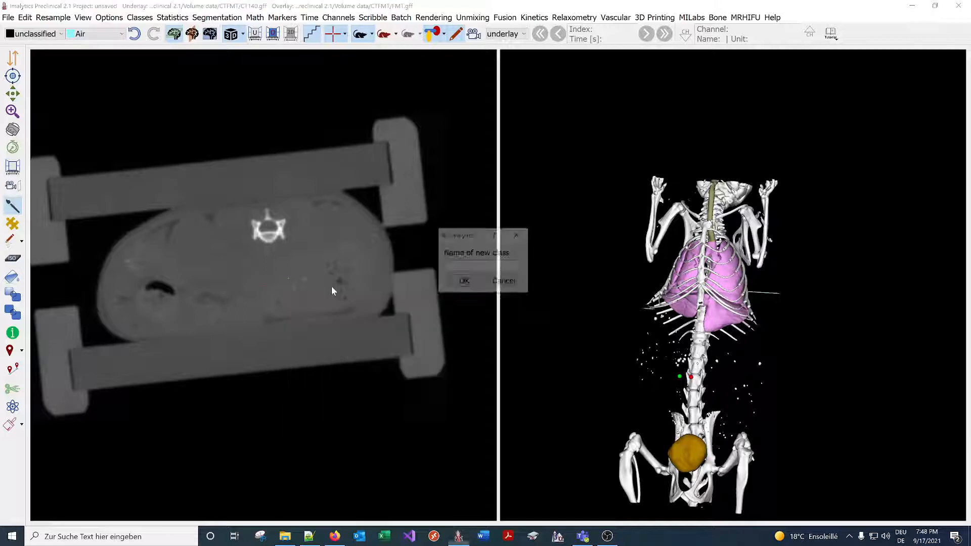
text(Cube)
key(Return)
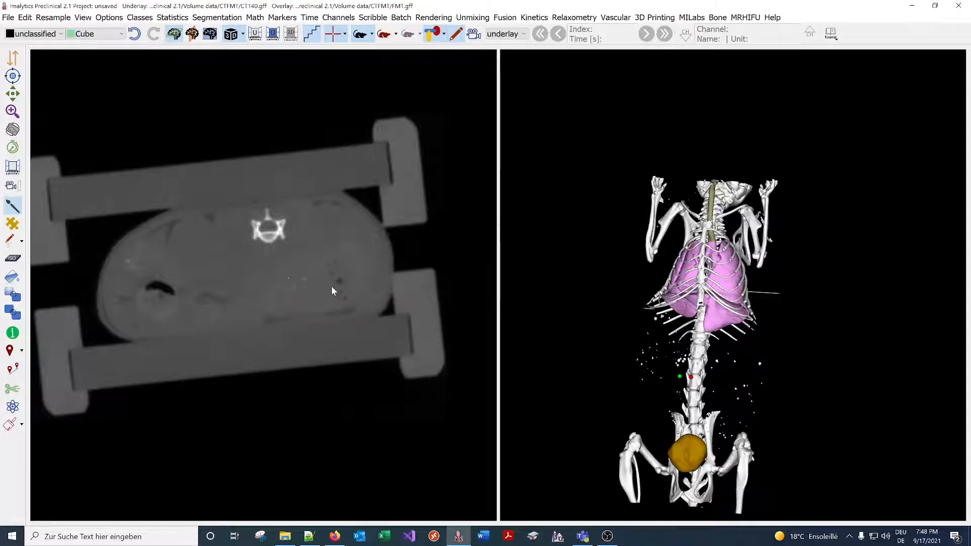
- Create a box in the middle of the abdomen in the Cube class, 5 mm in X and 10 mm in Z
click(12, 224)
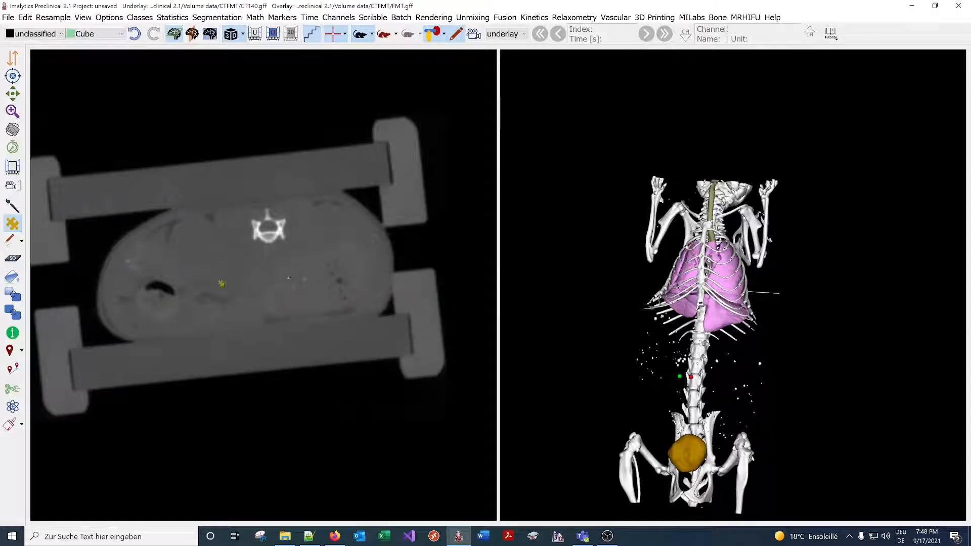
click(241, 279)
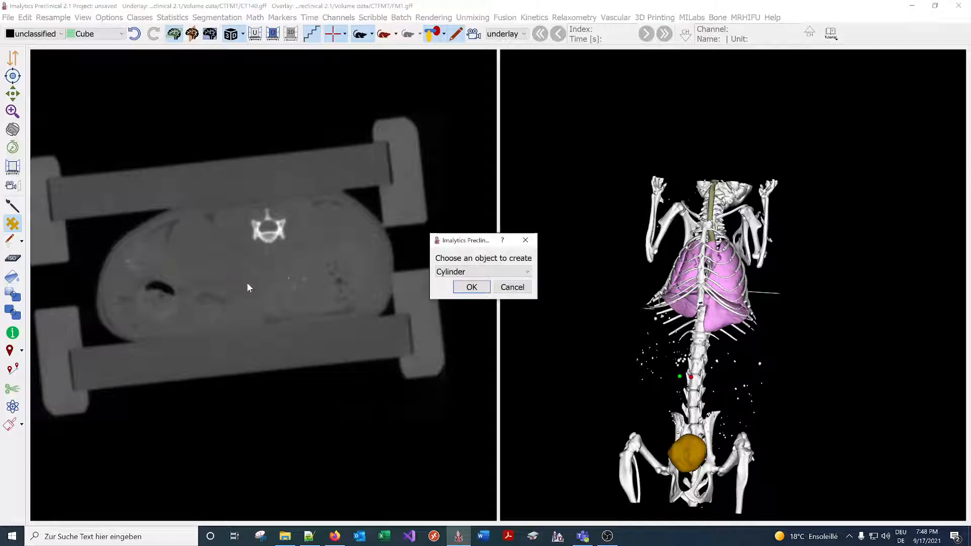
click(468, 272)
click(448, 303)
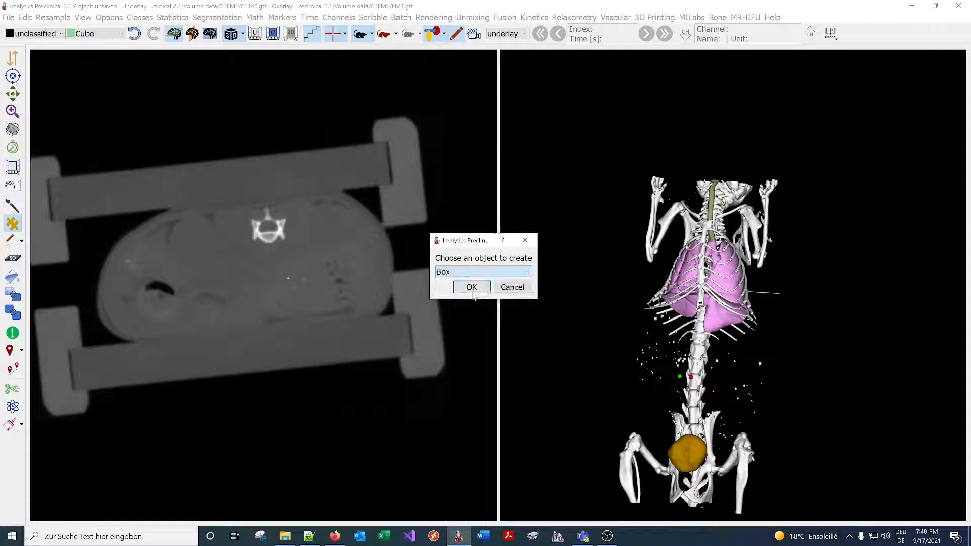
click(472, 285)
double_click(464, 251)
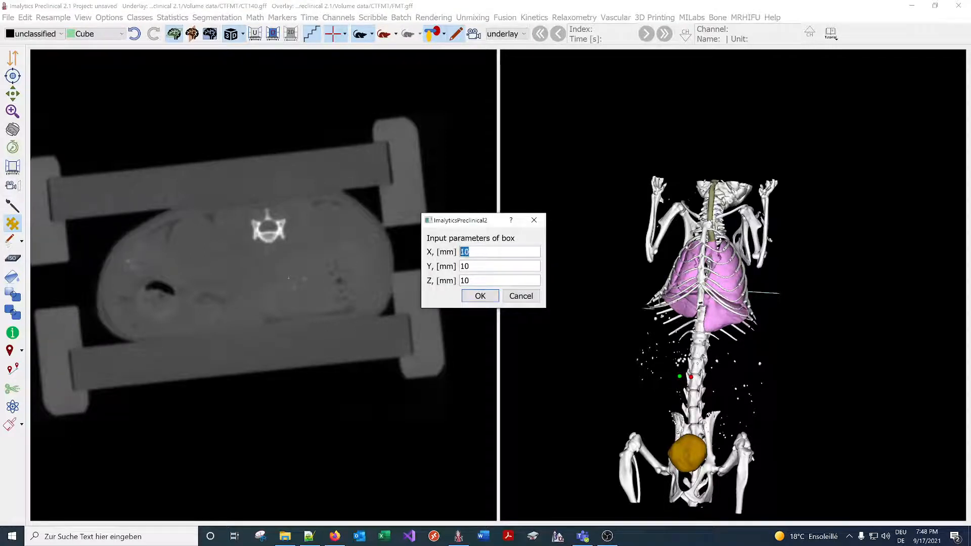
text(5)
key(Tab)
text(5)
click(480, 296)
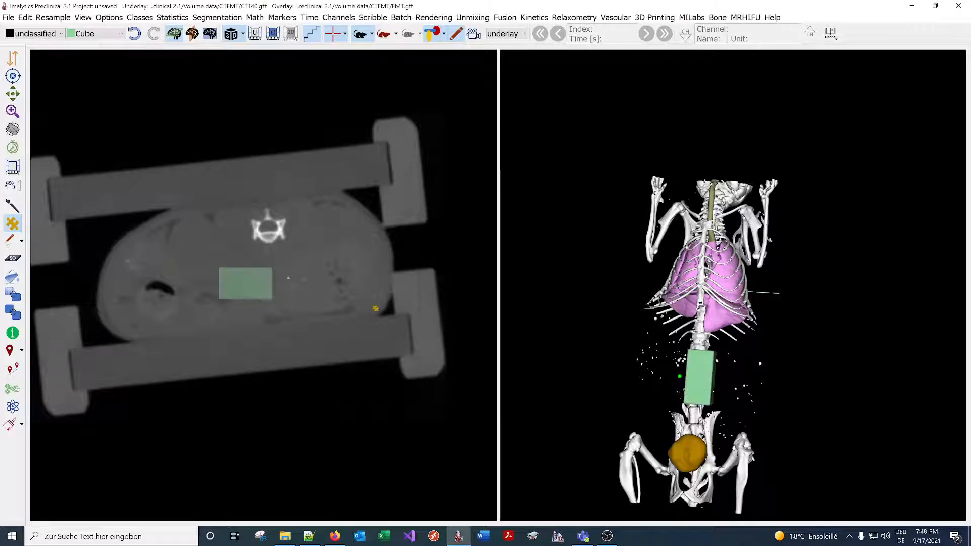
- Create a cylinder 10 mm in diameter and 10 mm long at the mouse's knee in the 3D view
drag(732, 452, 763, 316)
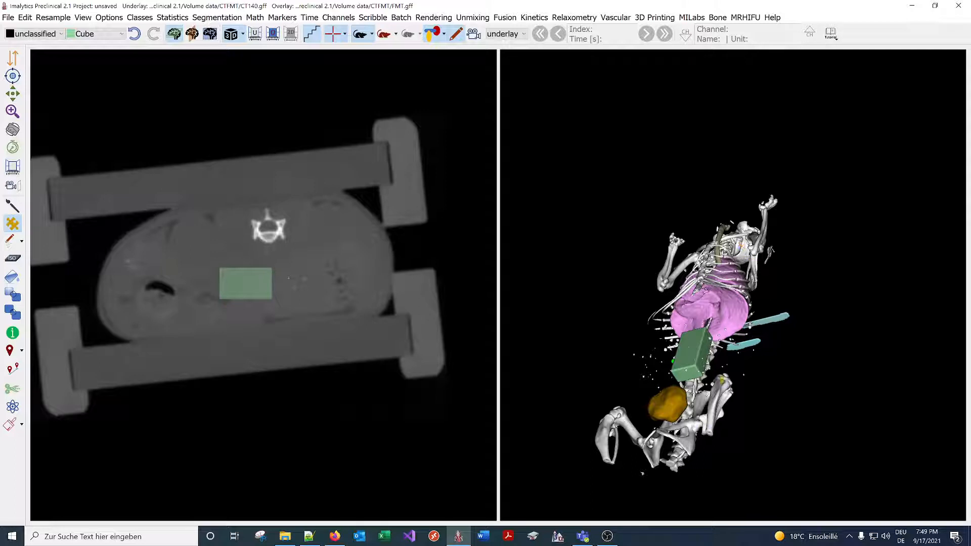
click(727, 383)
click(472, 288)
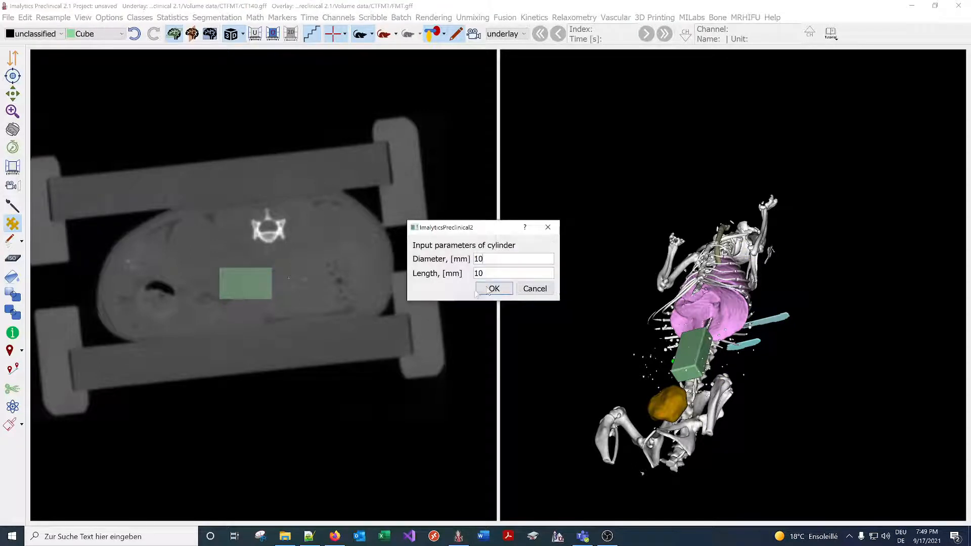
click(494, 286)
middle_drag(755, 264, 812, 314)
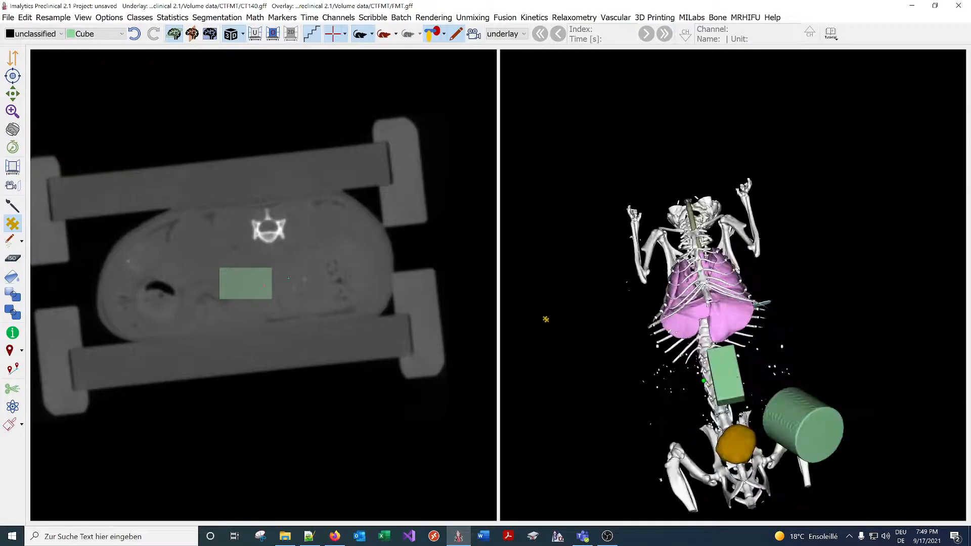
- Add a class named Sphere
right_click(336, 238)
click(360, 243)
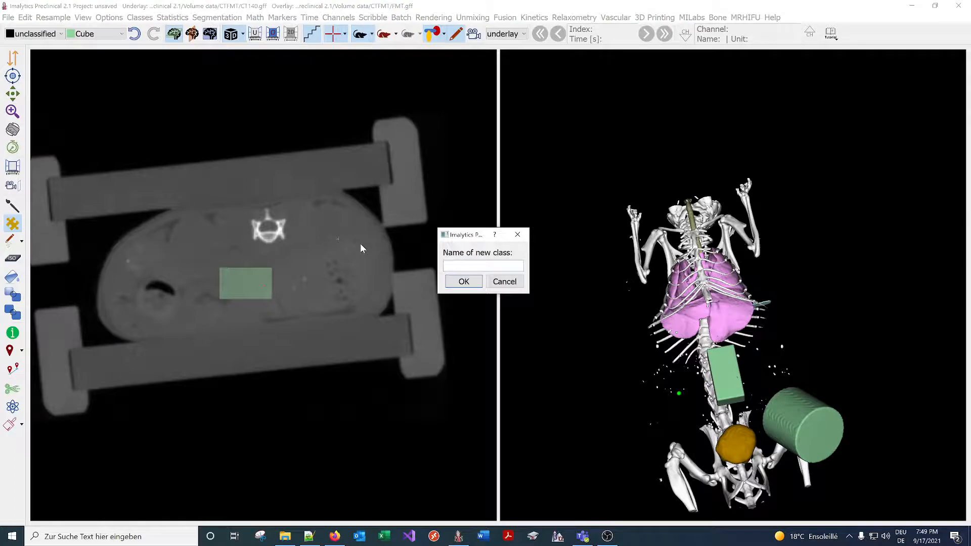
text(Sphere)
key(Return)
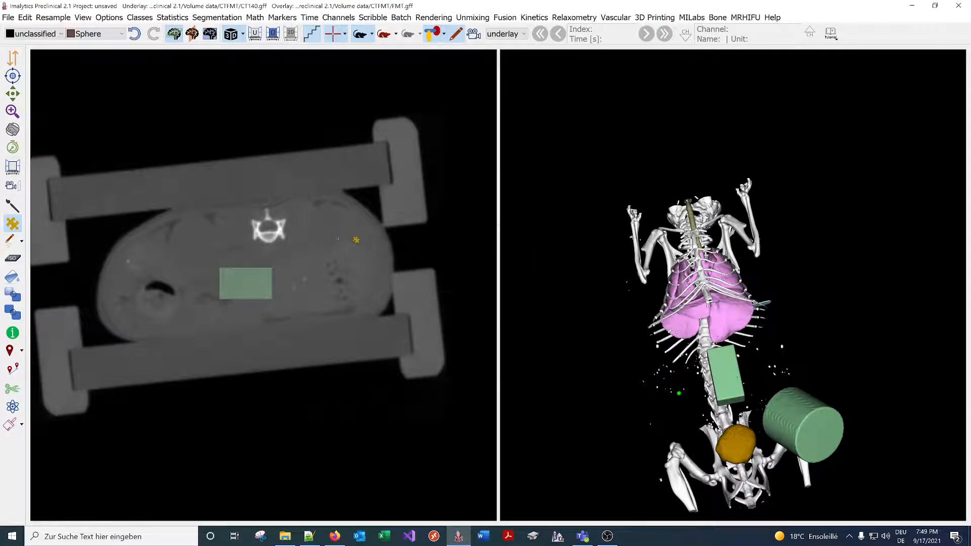
- Create a sphere 4 mm in diameter in the abdomen beside the spine and check it in 3D
click(483, 272)
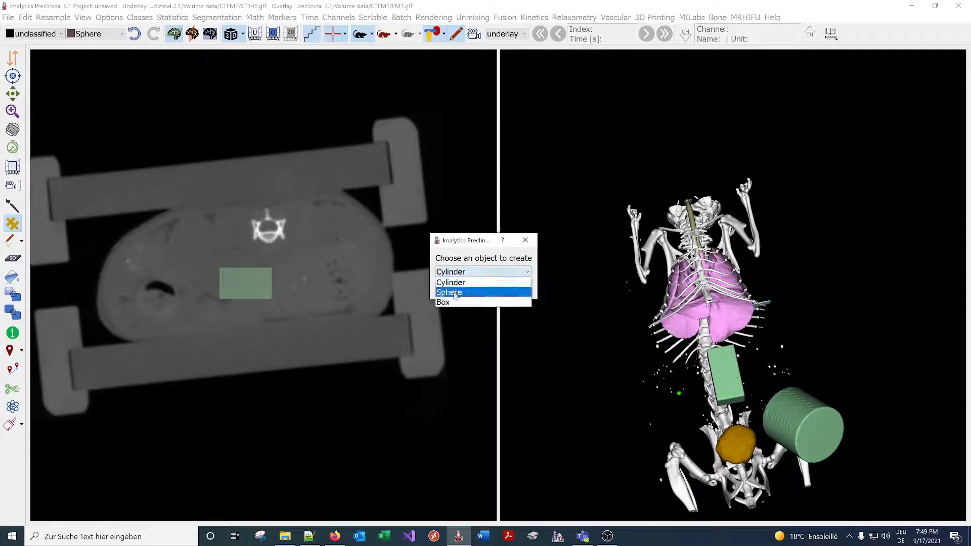
click(455, 294)
click(466, 286)
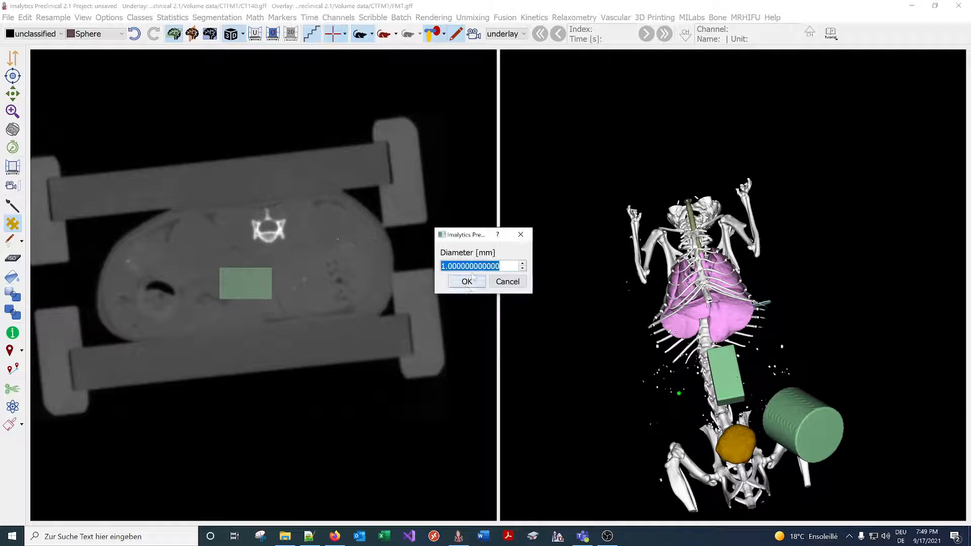
text(4)
key(Return)
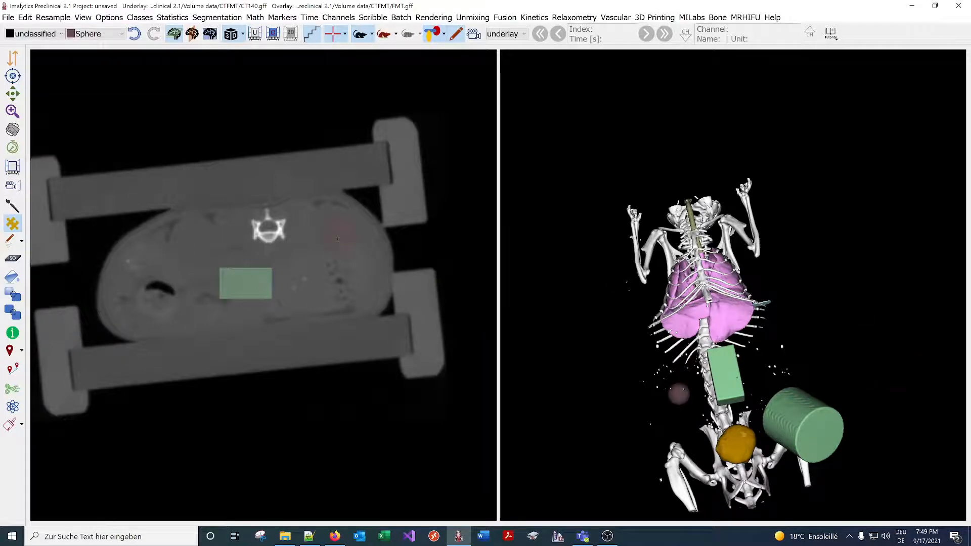
middle_drag(646, 430, 703, 389)
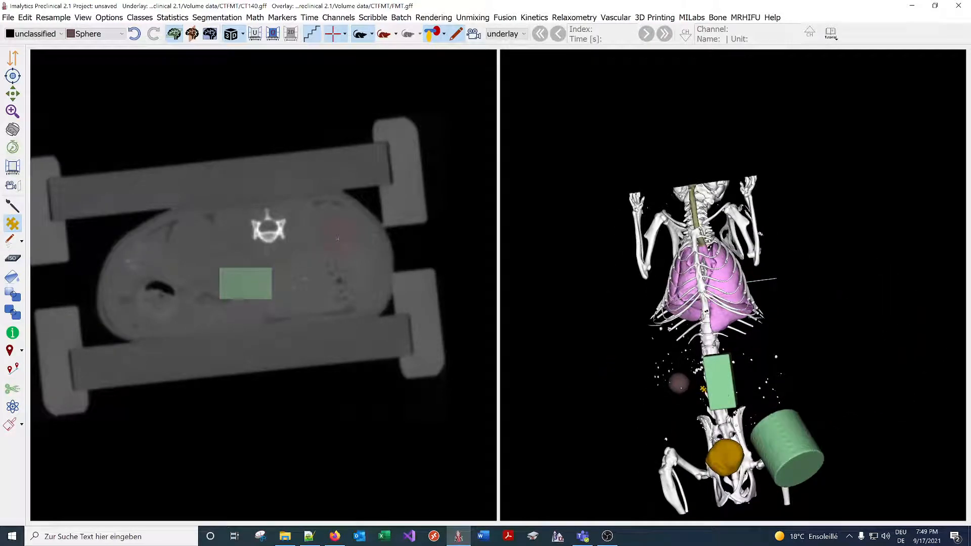